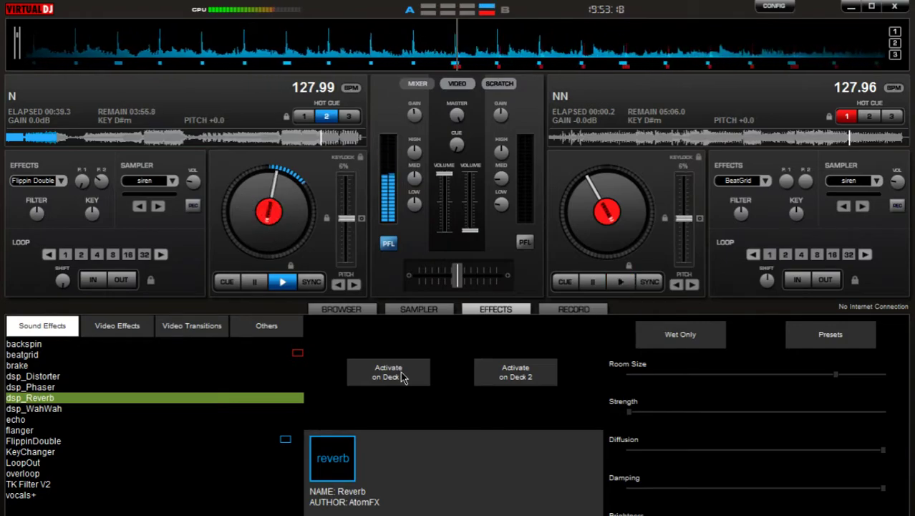
Run the Reverb effect on deck 1 with a sweep of its Strength, ending with the effect off
click(402, 377)
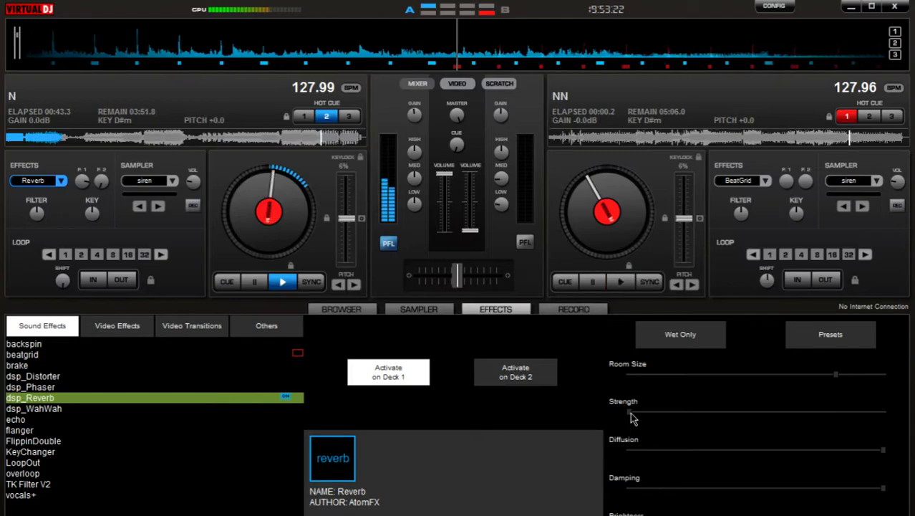
mouse_move(633, 418)
mouse_down()
mouse_move(872, 420)
mouse_move(629, 420)
mouse_up()
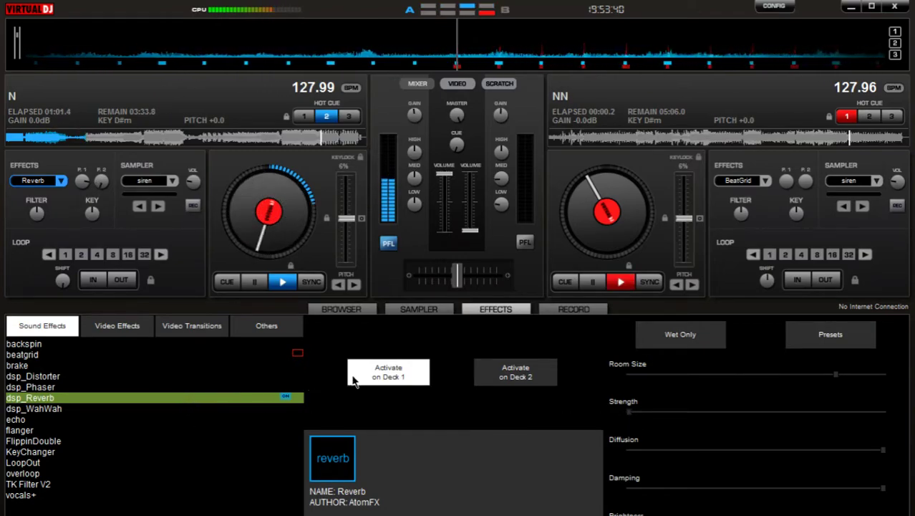
click(381, 378)
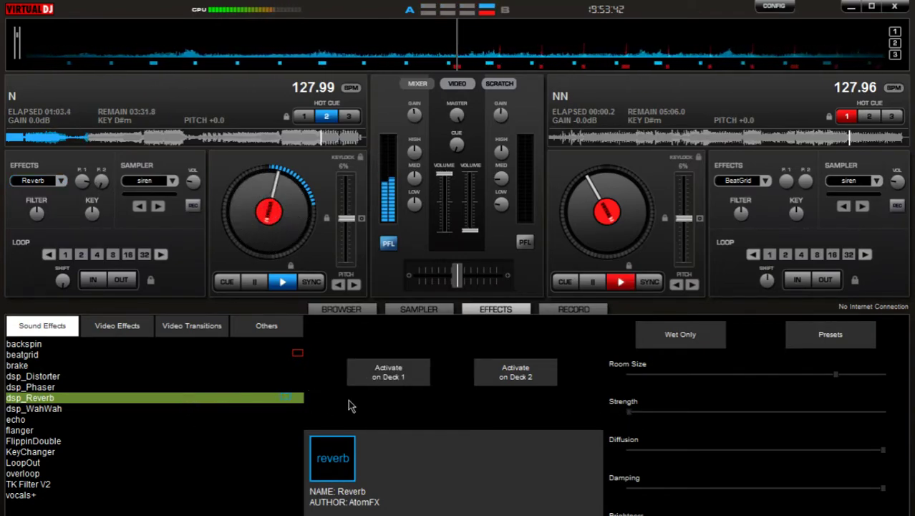
Run the Phaser effect on deck 1, sweeping its Strength up and back to minimum before switching it off
click(275, 386)
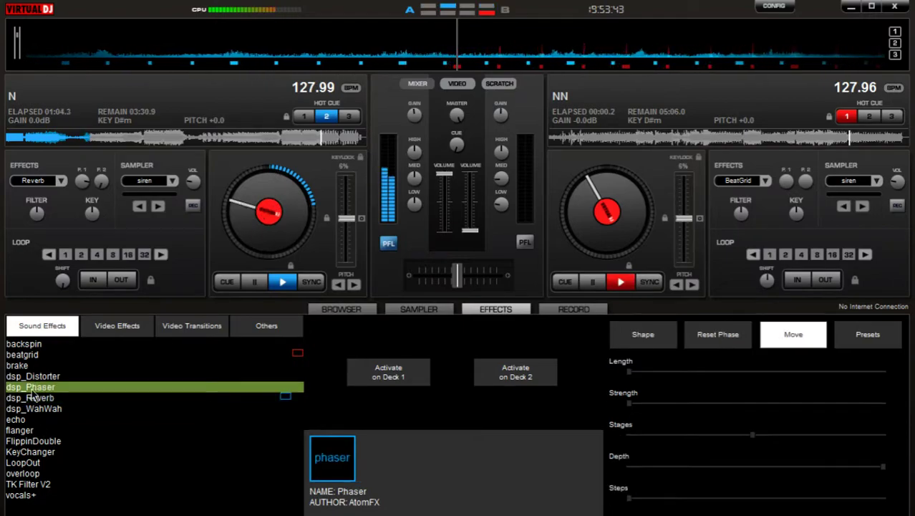
click(391, 376)
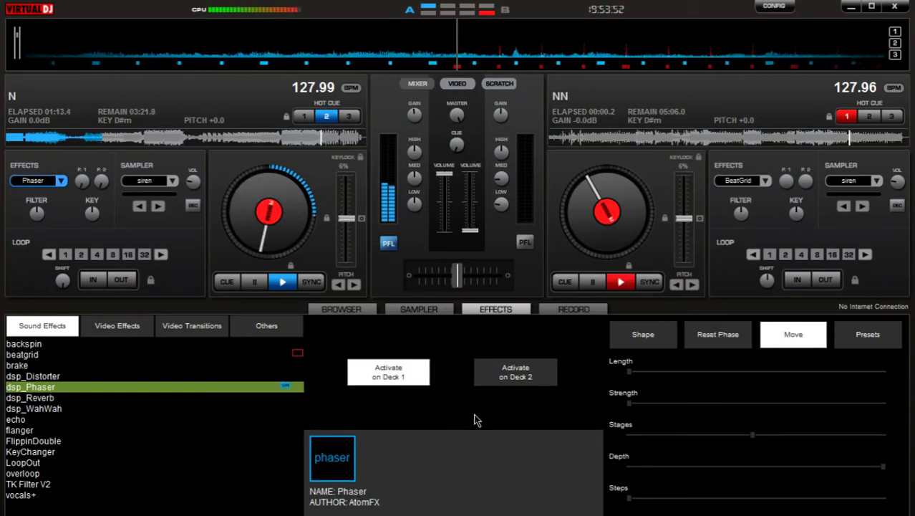
mouse_move(627, 409)
mouse_down()
mouse_move(725, 414)
mouse_move(623, 410)
mouse_up()
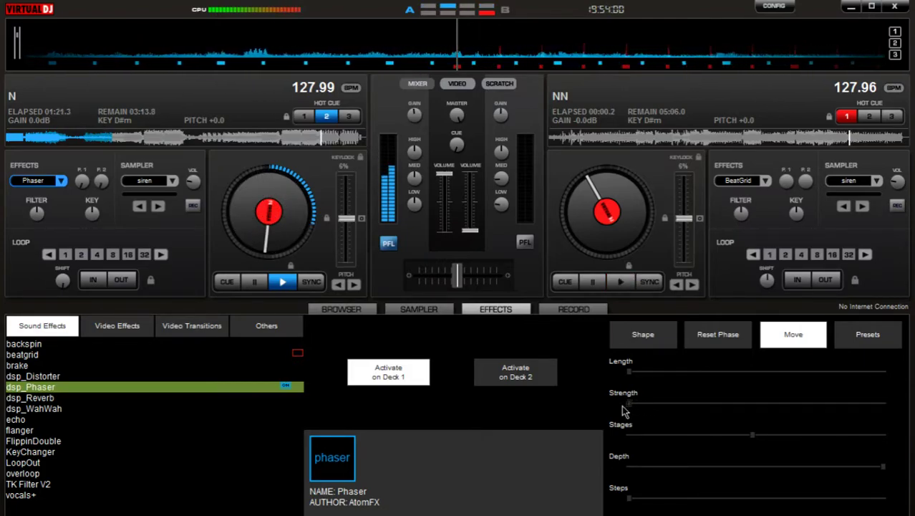
mouse_move(630, 410)
mouse_down()
mouse_move(785, 417)
mouse_move(622, 418)
mouse_up()
click(349, 375)
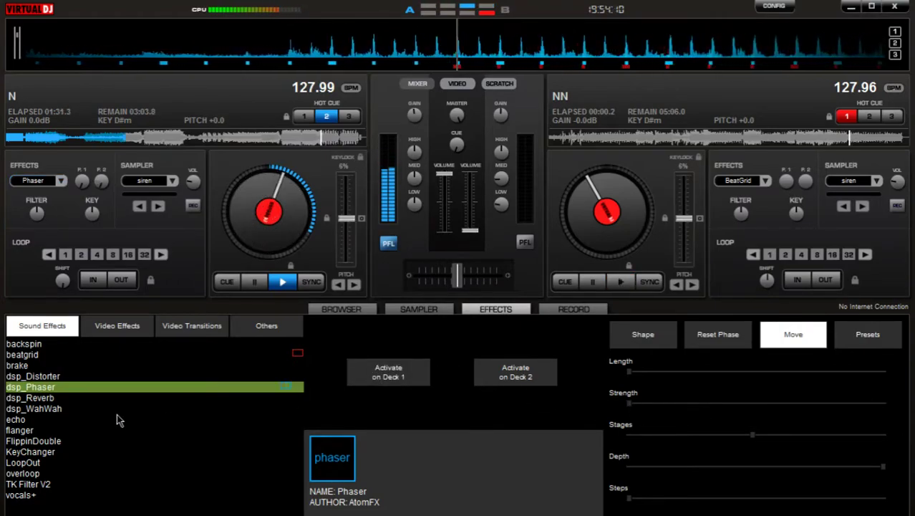
Activate the LoopOut effect on deck 1 for a short passage and switch it off again
click(33, 463)
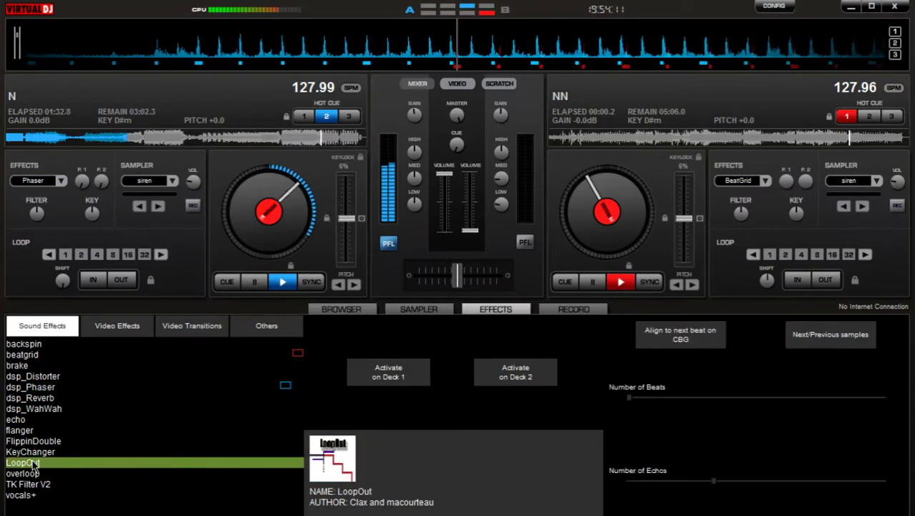
click(385, 378)
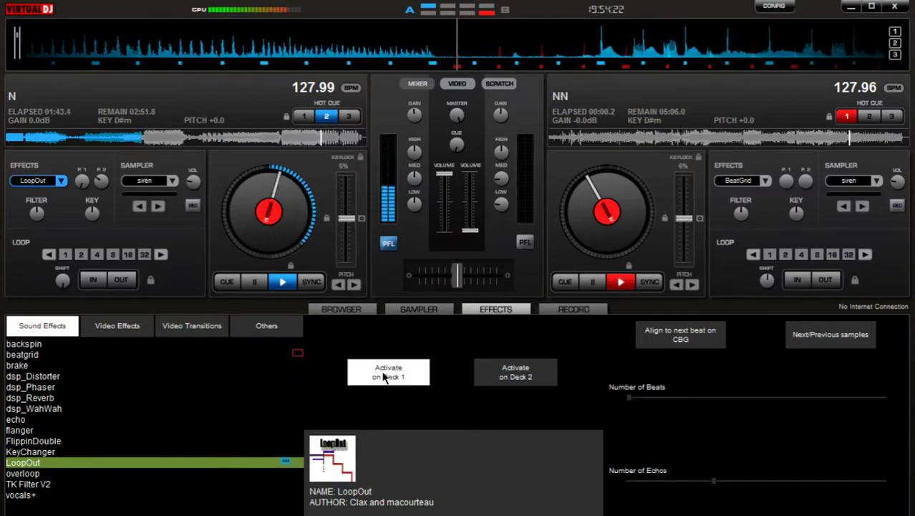
click(385, 378)
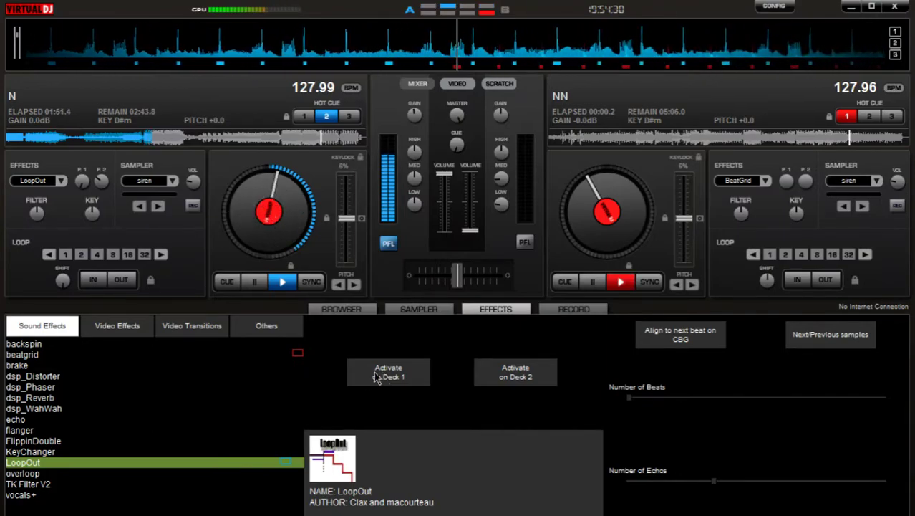
Bring Reverb back in on deck 1, vary its Strength over the breakdown and deactivate it
click(41, 399)
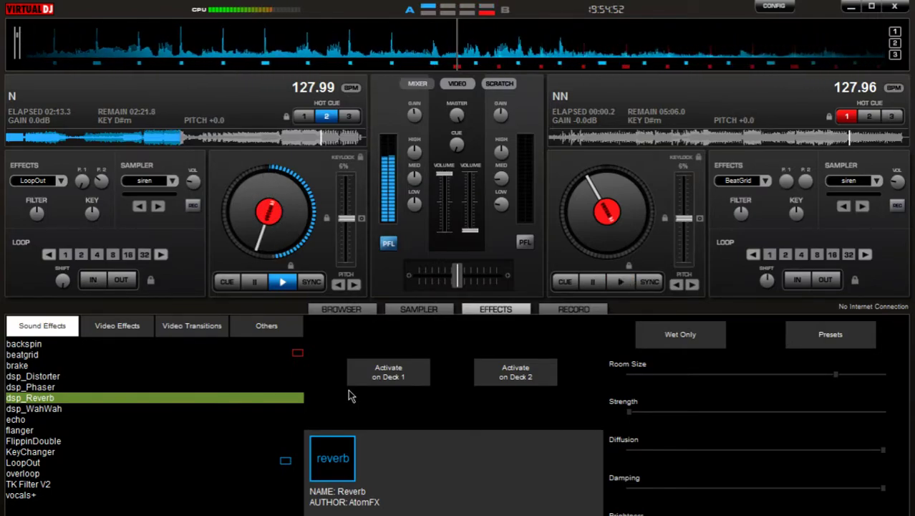
click(387, 374)
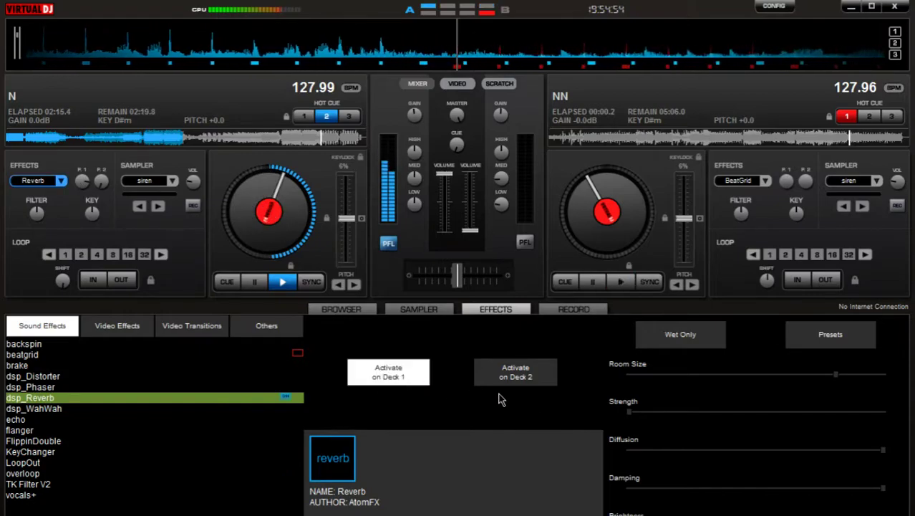
mouse_move(627, 426)
mouse_down()
mouse_move(800, 423)
mouse_move(641, 415)
mouse_up()
click(423, 382)
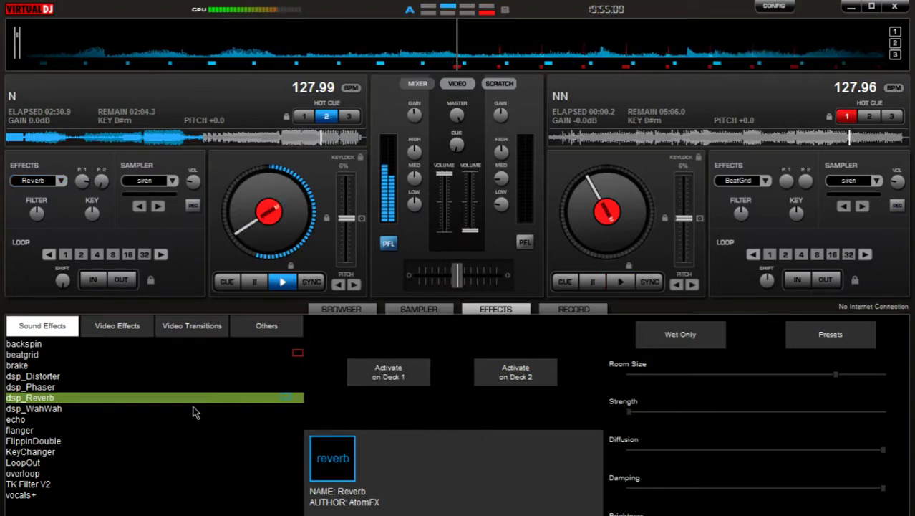
Run the Phaser on deck 1 twice, sweeping its Strength each time before deactivating it
click(49, 389)
click(420, 382)
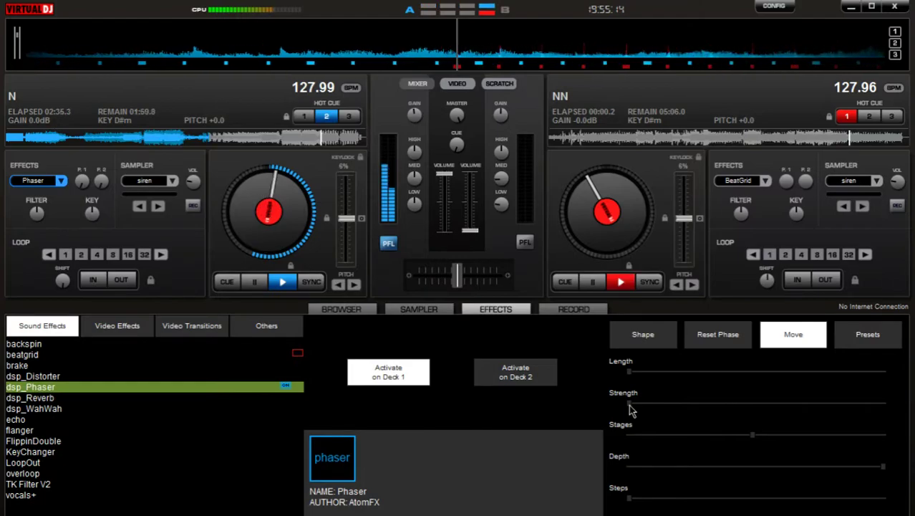
drag(638, 407, 595, 401)
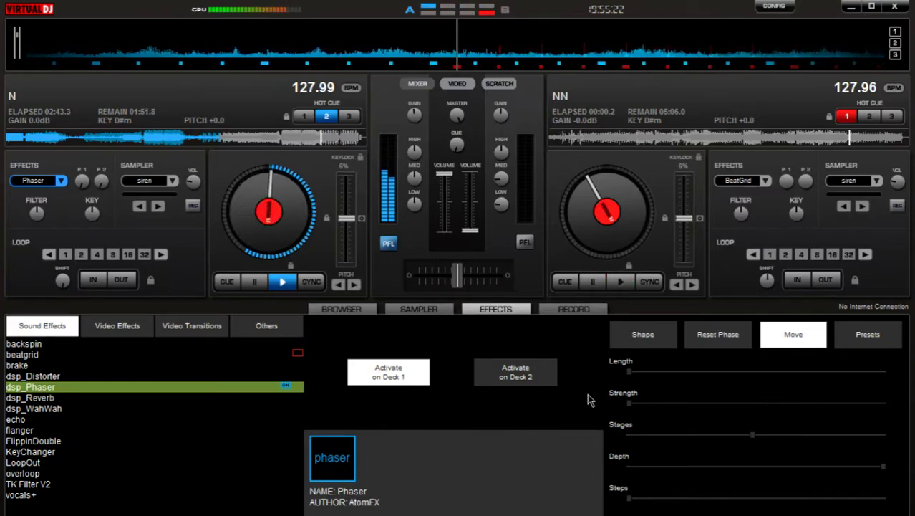
click(410, 379)
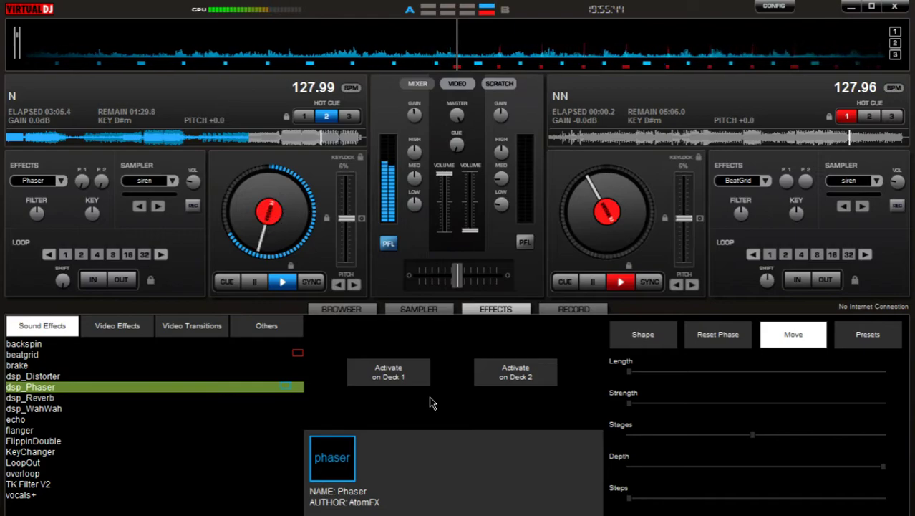
click(423, 373)
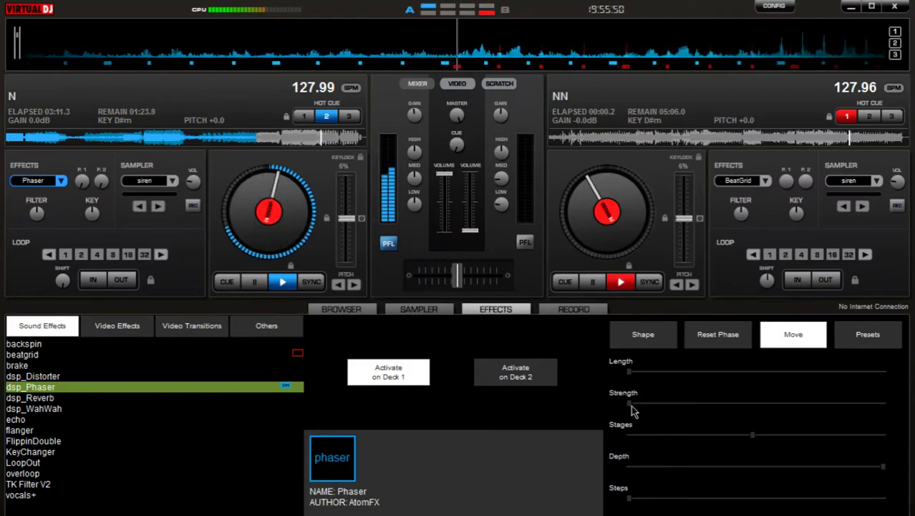
drag(632, 411, 707, 412)
click(388, 372)
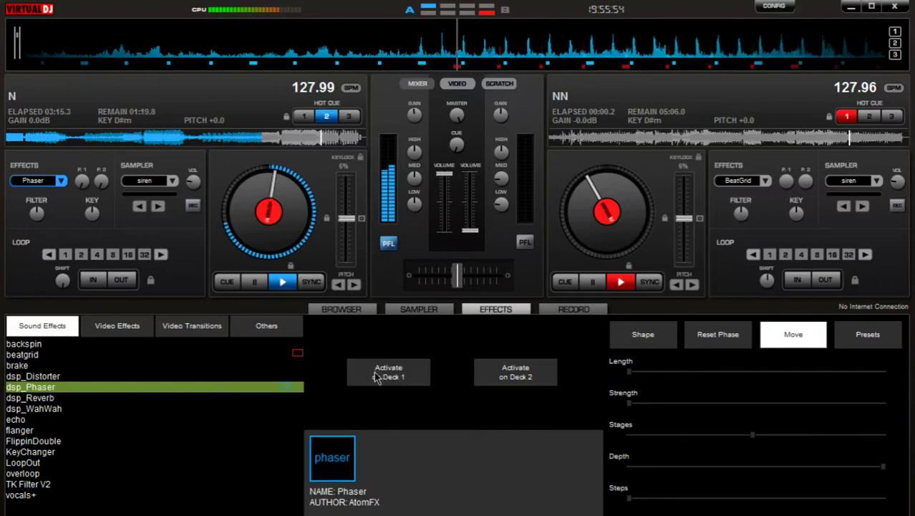
Apply LoopOut to deck 1 through the track's transition and turn it off
click(39, 463)
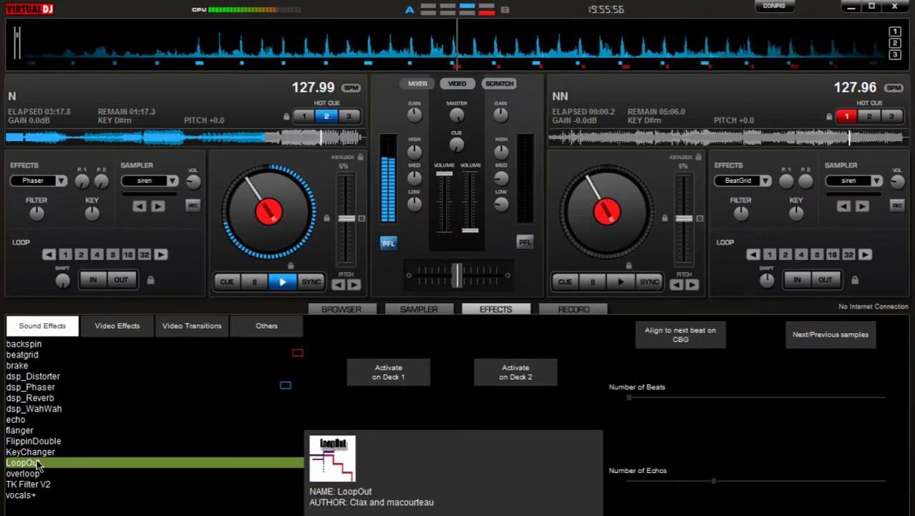
click(391, 375)
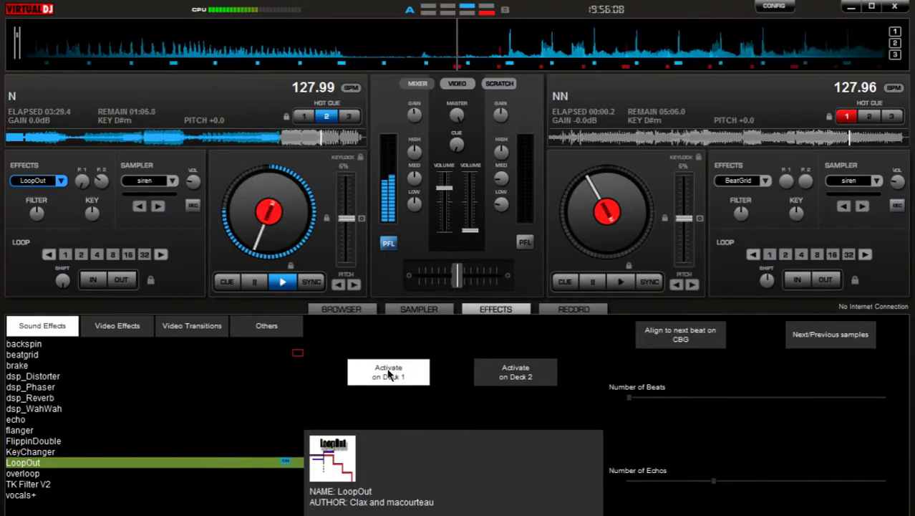
click(391, 374)
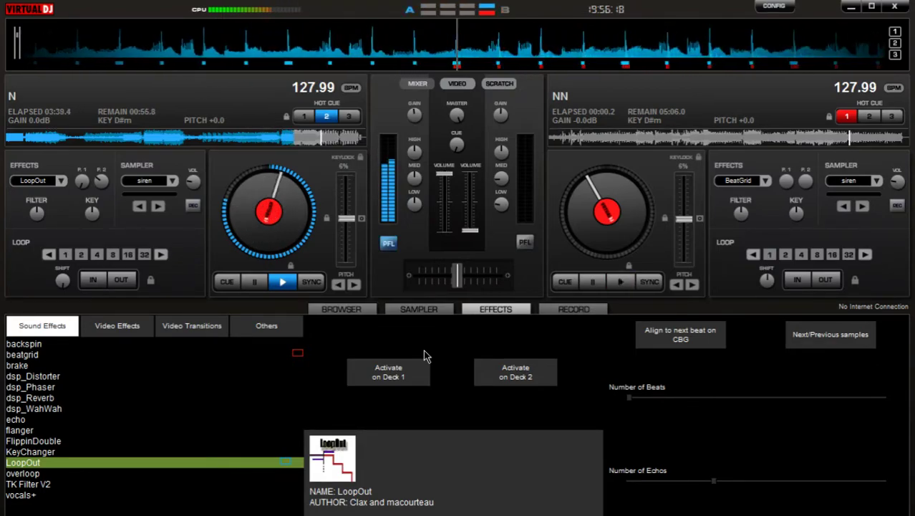
Apply the beatgrid effect to deck 1 for a few bars and deactivate it
click(23, 355)
click(378, 376)
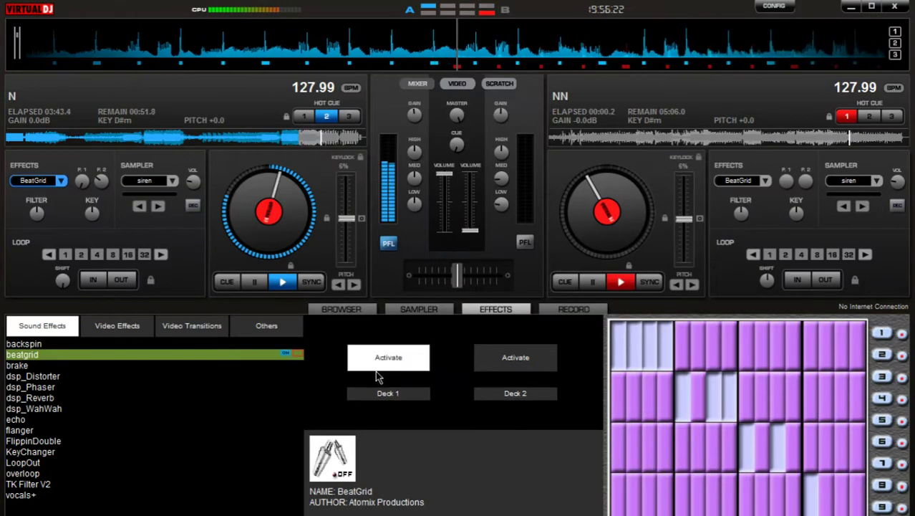
click(387, 358)
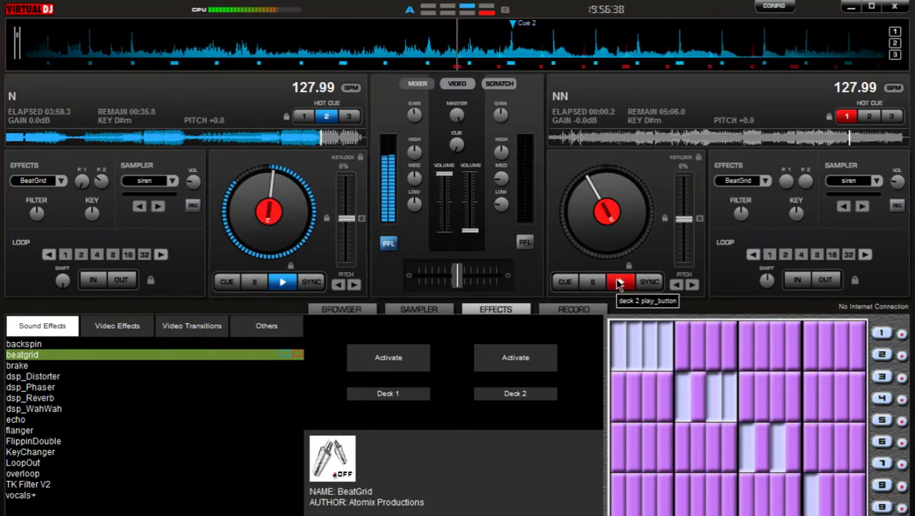
Start track NN on deck 2 and blend it in by raising its volume to full and fading deck 1 out
click(620, 282)
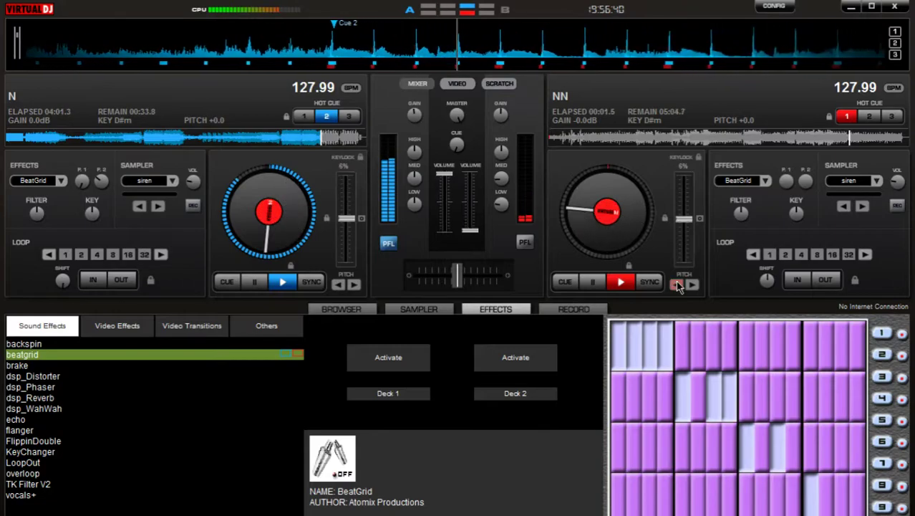
drag(473, 235, 475, 175)
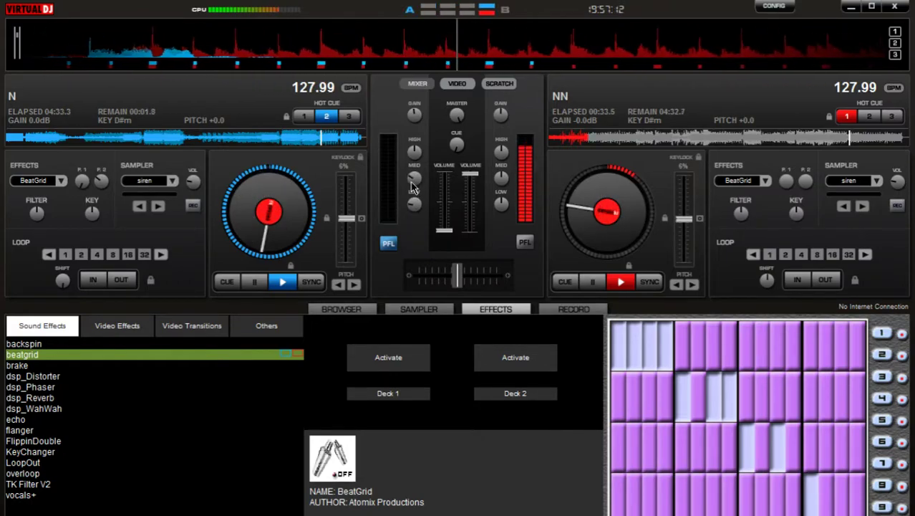
Load track NNN from the browser onto deck 1, reopen the effects view and hold the track at cue 1
click(346, 309)
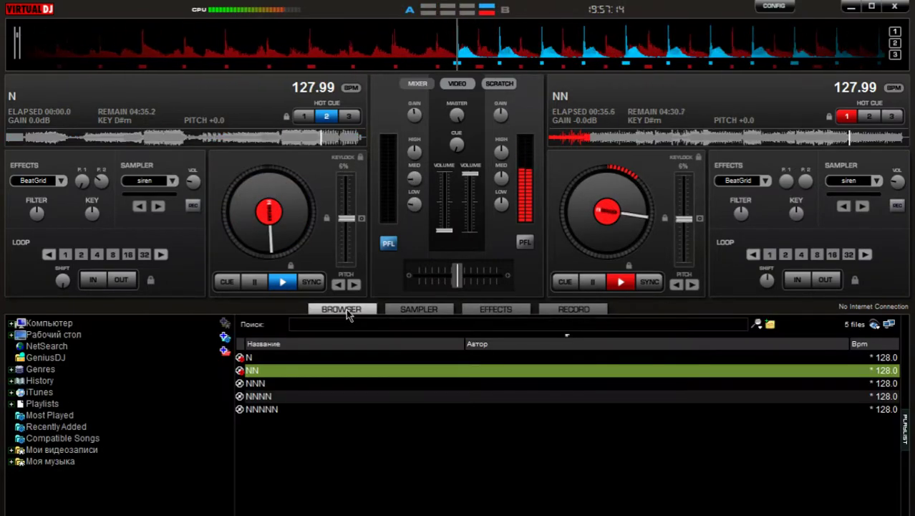
drag(255, 384, 196, 147)
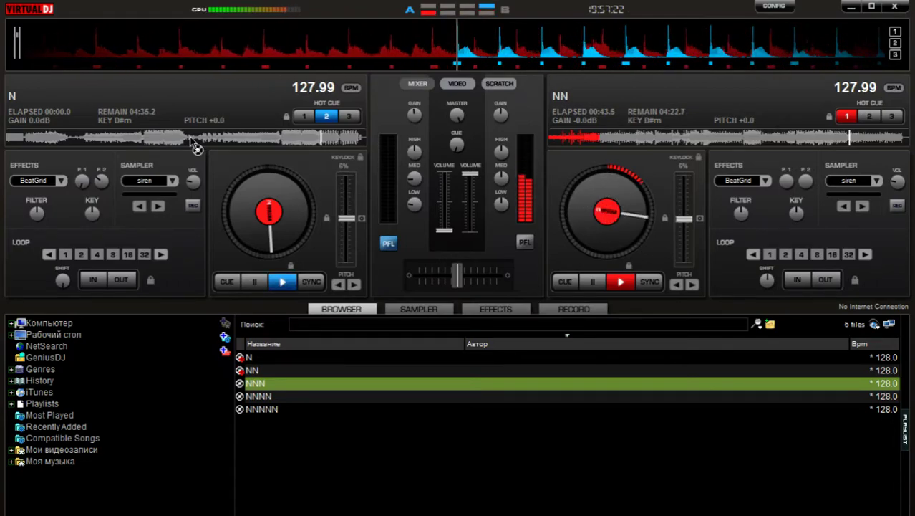
drag(195, 146, 191, 140)
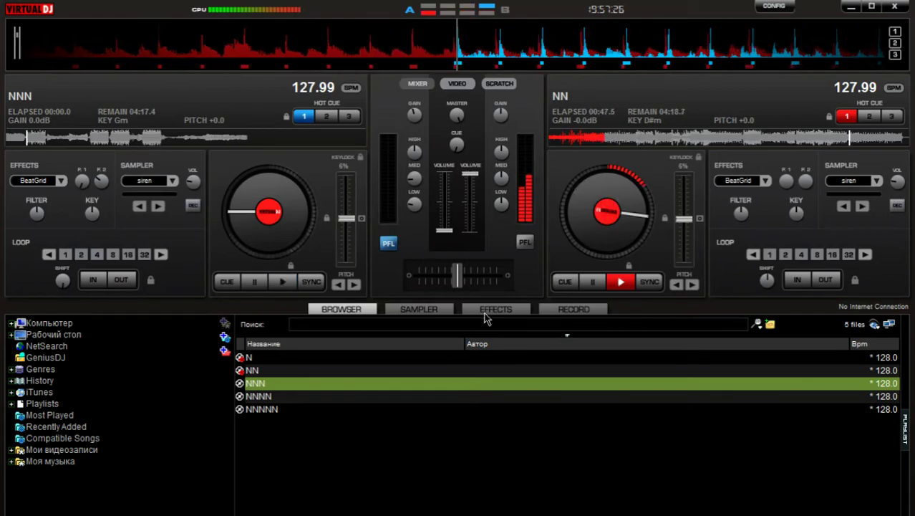
click(464, 309)
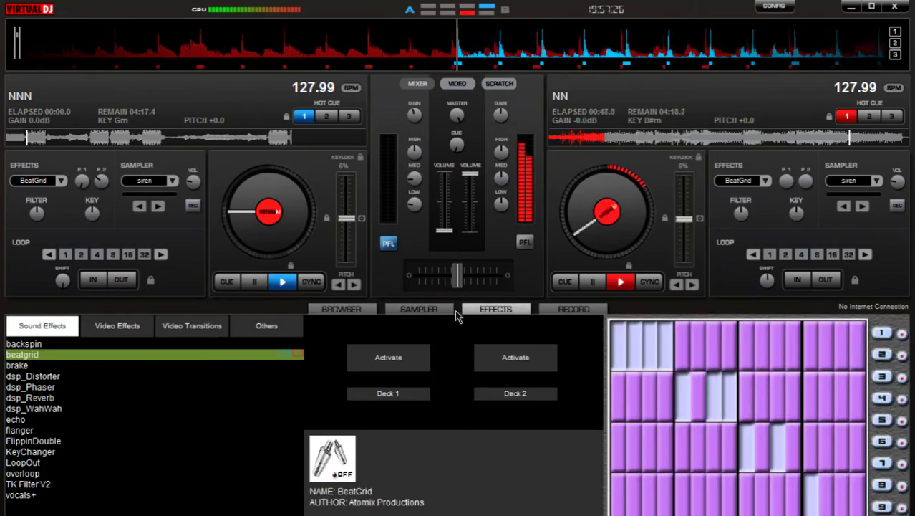
click(252, 283)
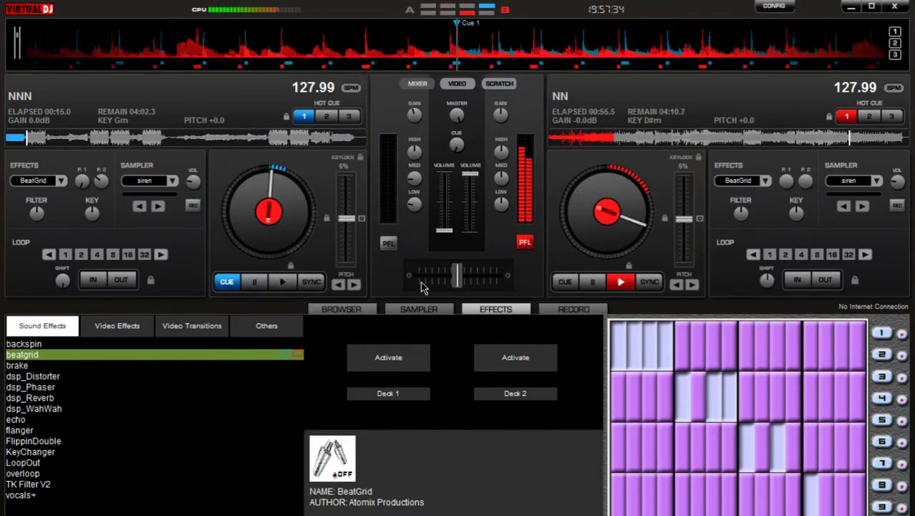
Select the Phaser effect and repeatedly retrigger deck 1's track from cue 1 to line it up with deck 2
click(44, 387)
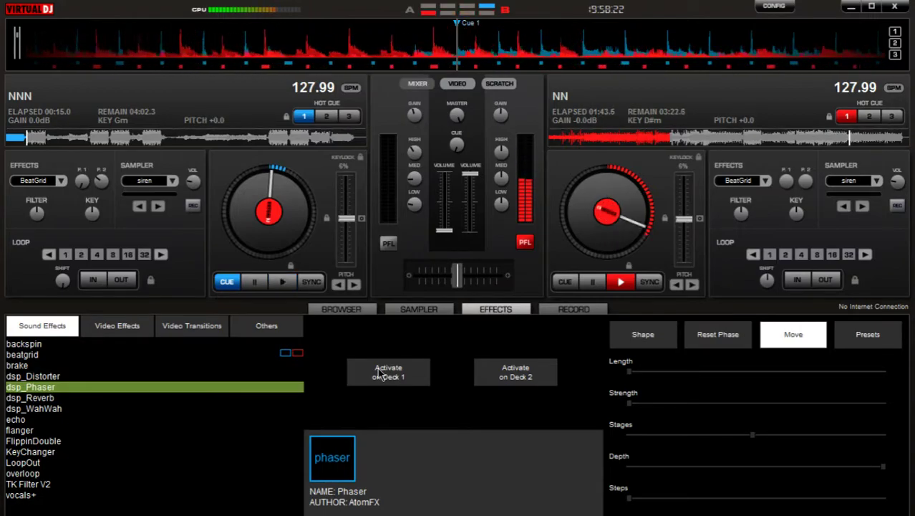
click(227, 283)
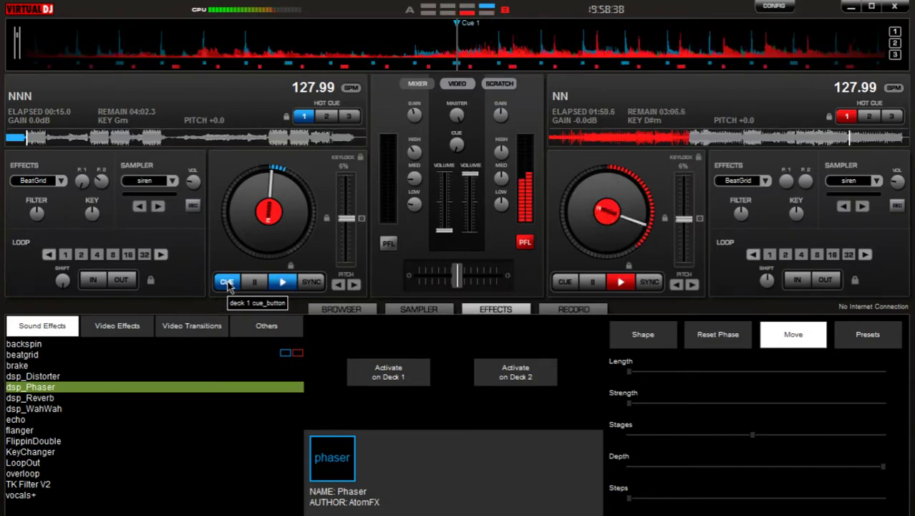
click(227, 283)
click(228, 284)
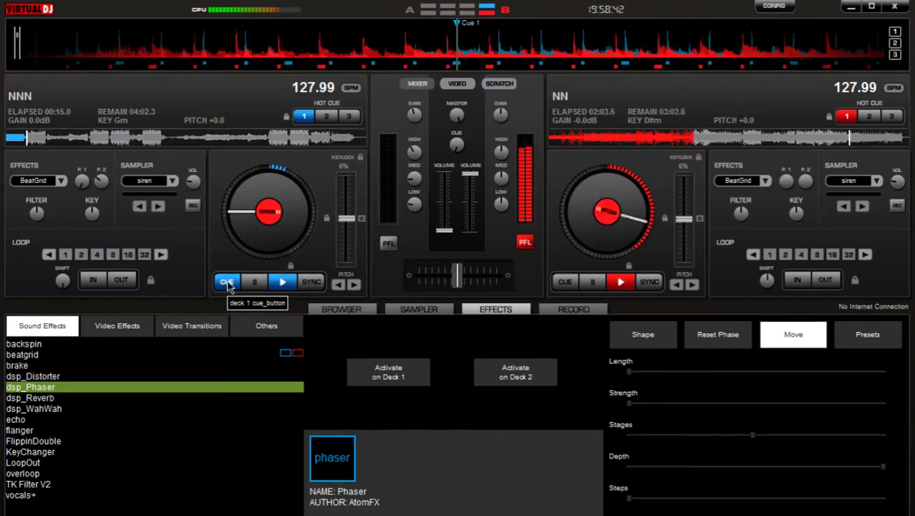
click(227, 283)
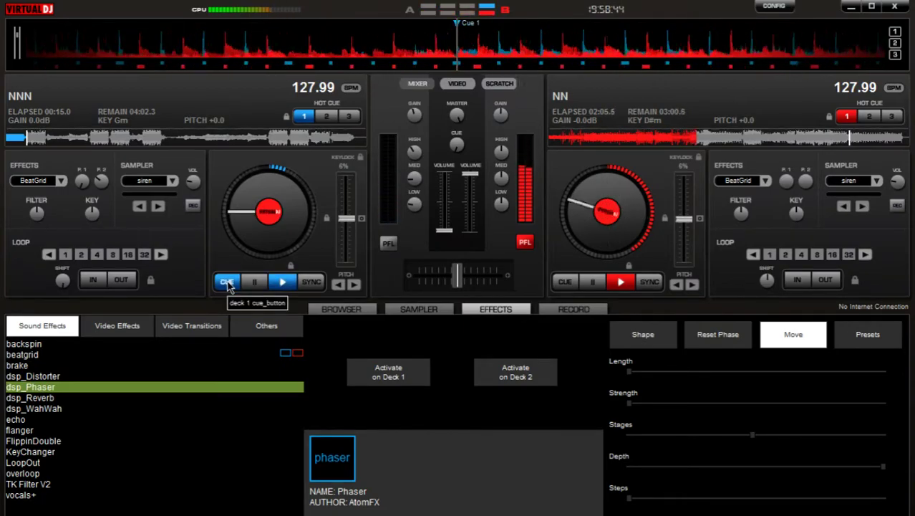
click(227, 284)
click(227, 285)
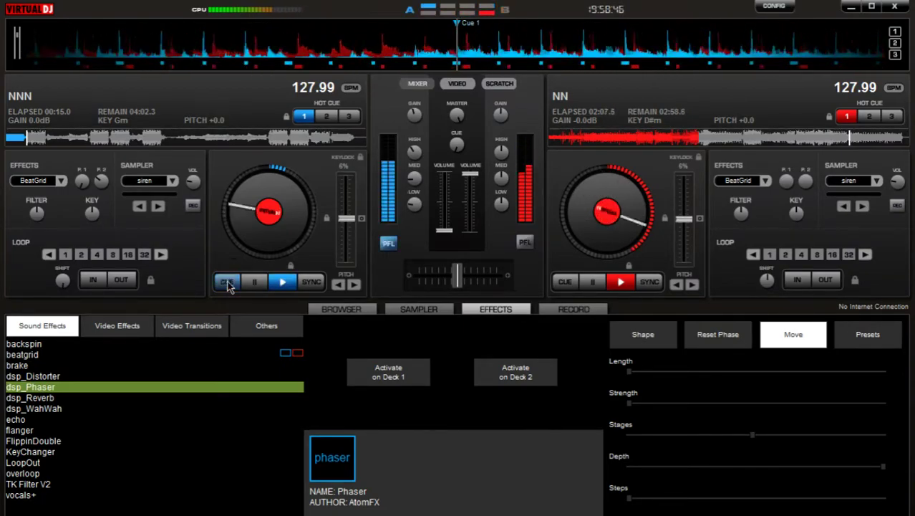
Retrigger track NNN from cue 1 on deck 1 a few more times against deck 2's beat
click(227, 284)
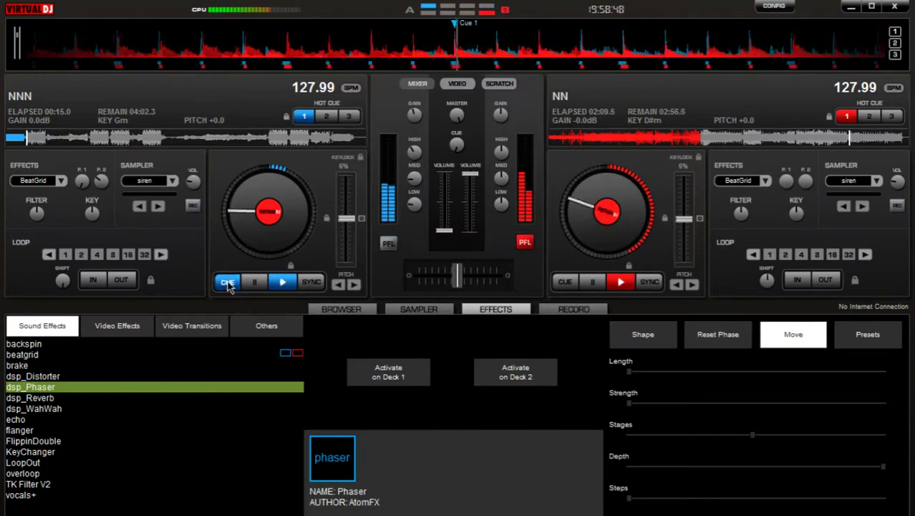
click(227, 284)
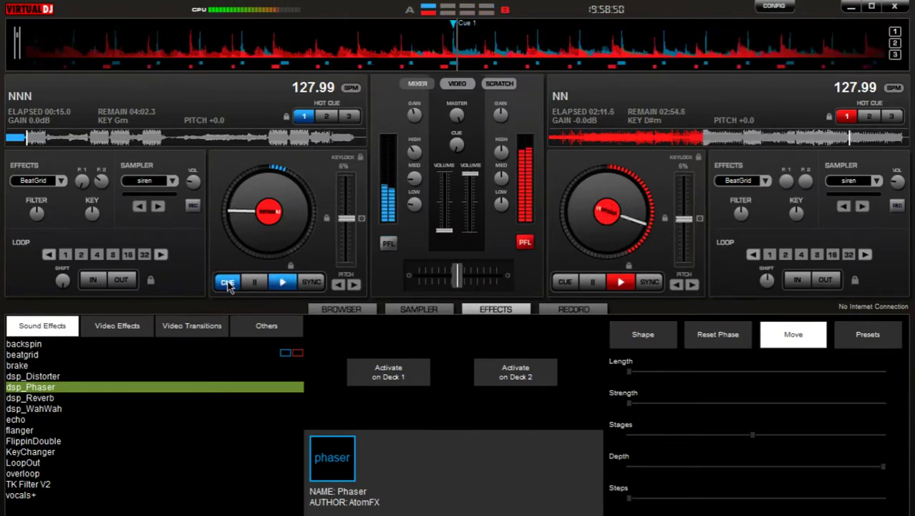
click(227, 284)
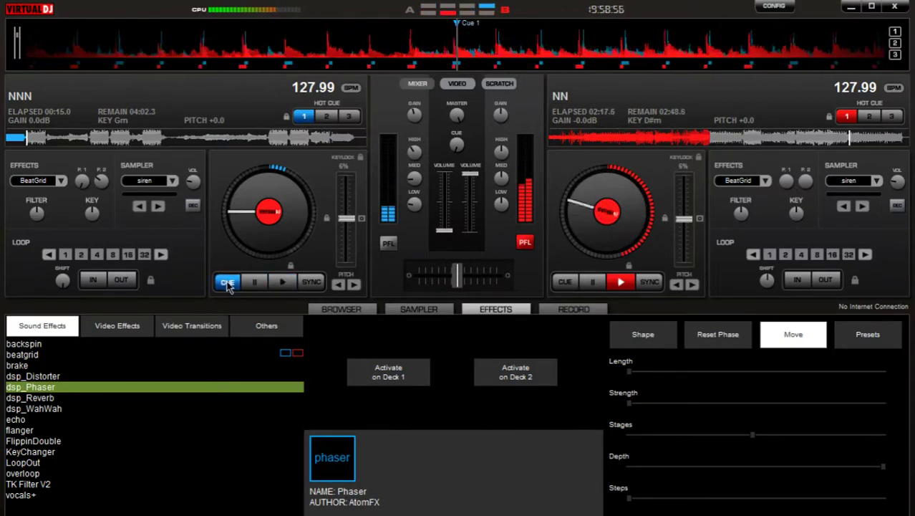
click(227, 284)
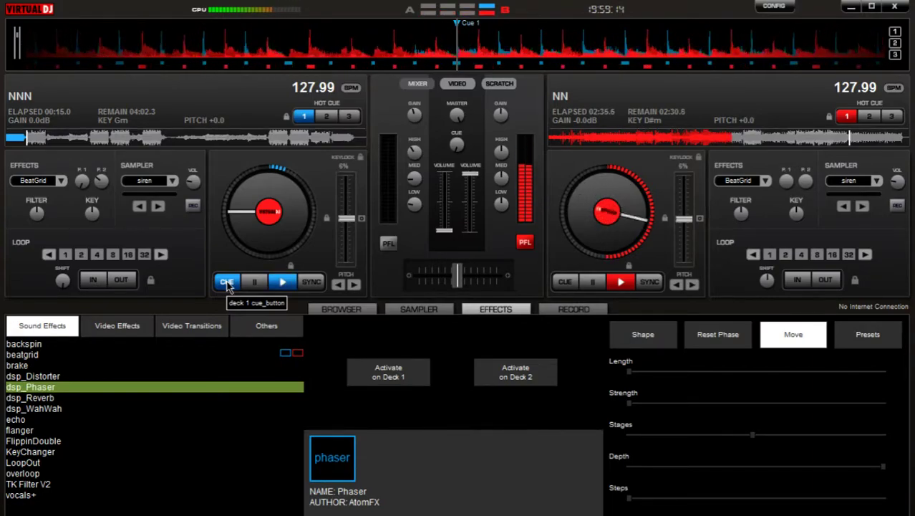
Try a one-beat loop from cue 1 on deck 1, release it, and return the track to cue 1
click(65, 259)
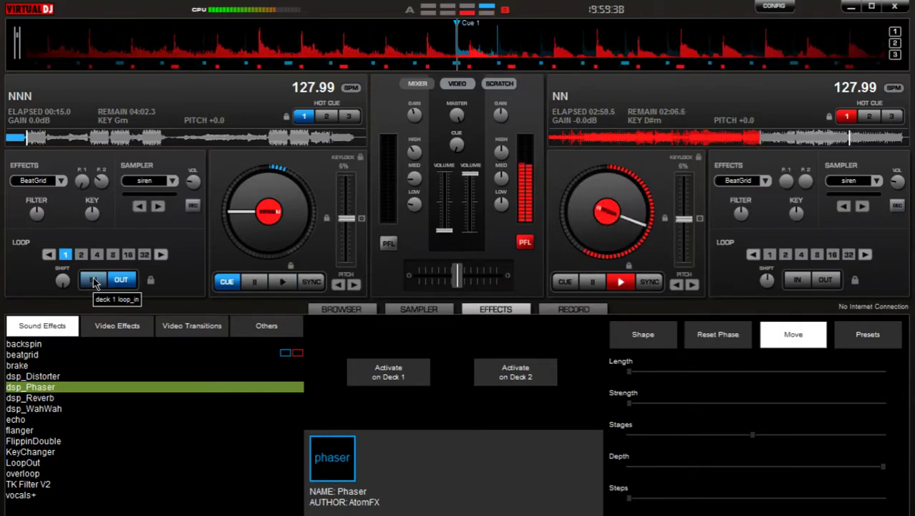
key(space)
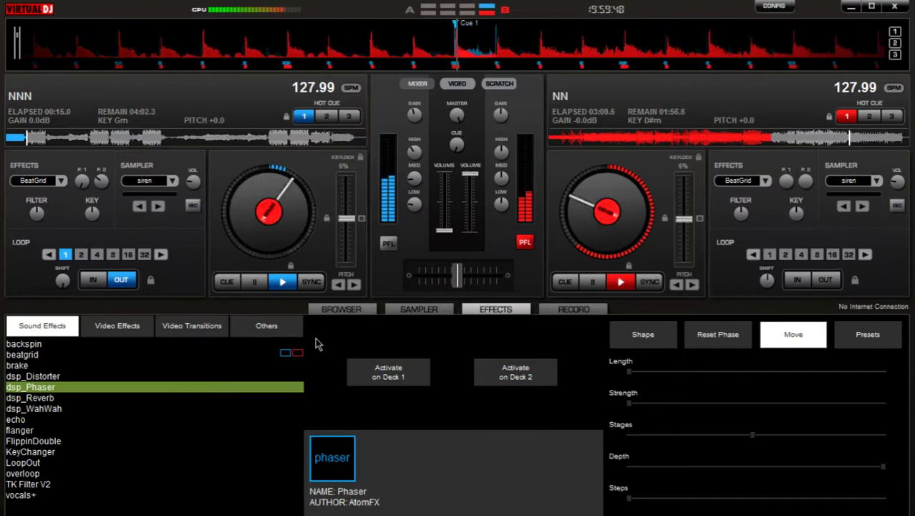
click(123, 281)
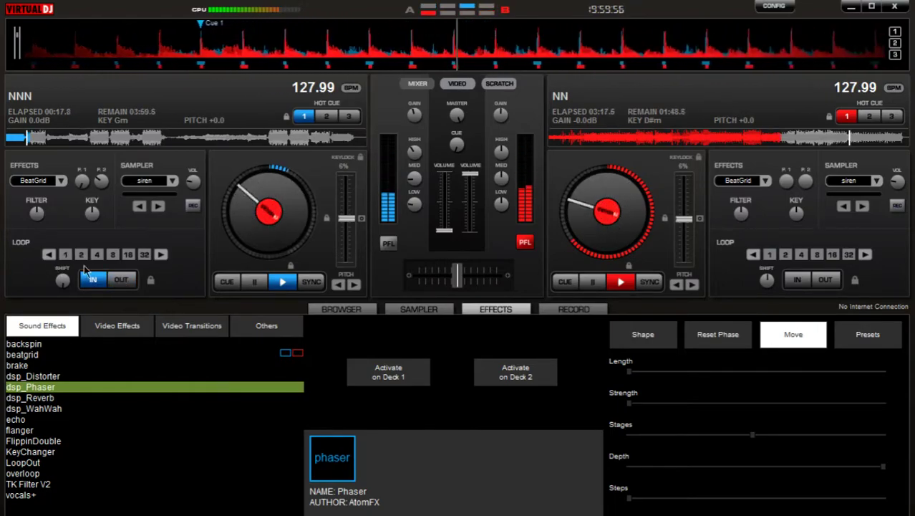
click(257, 284)
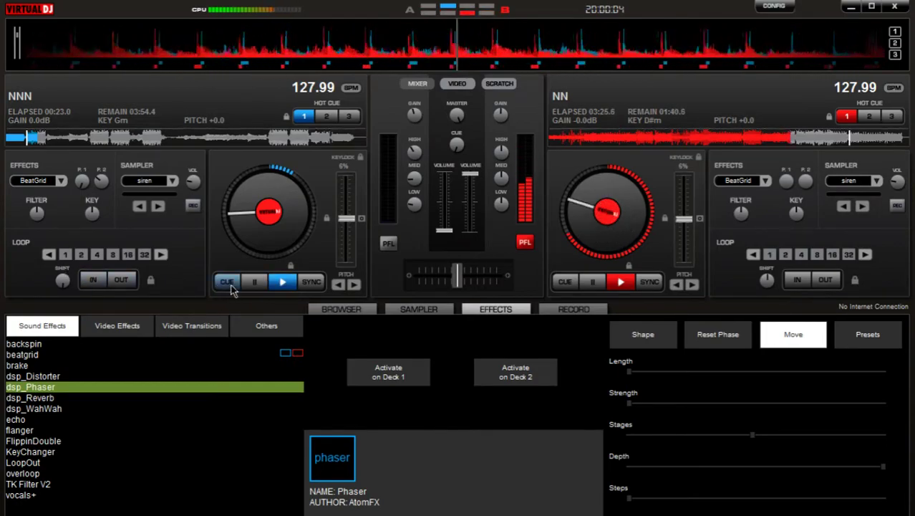
click(254, 285)
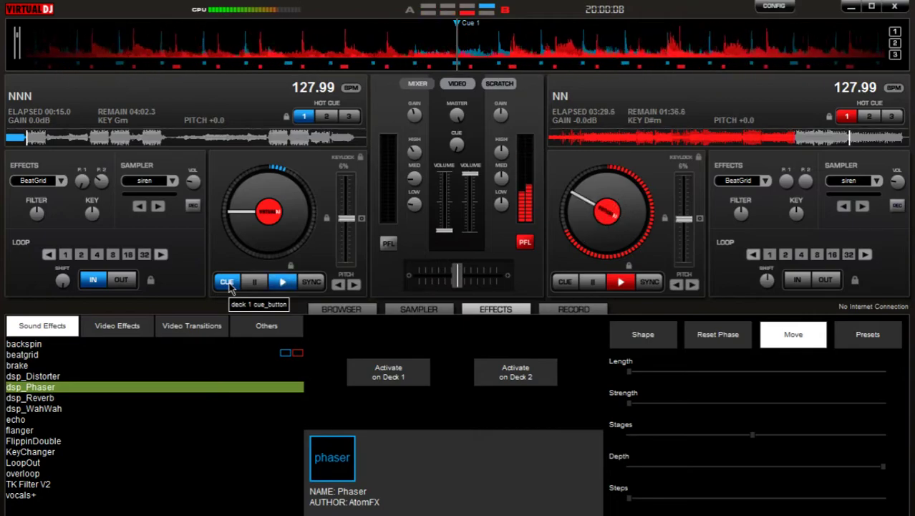
click(230, 285)
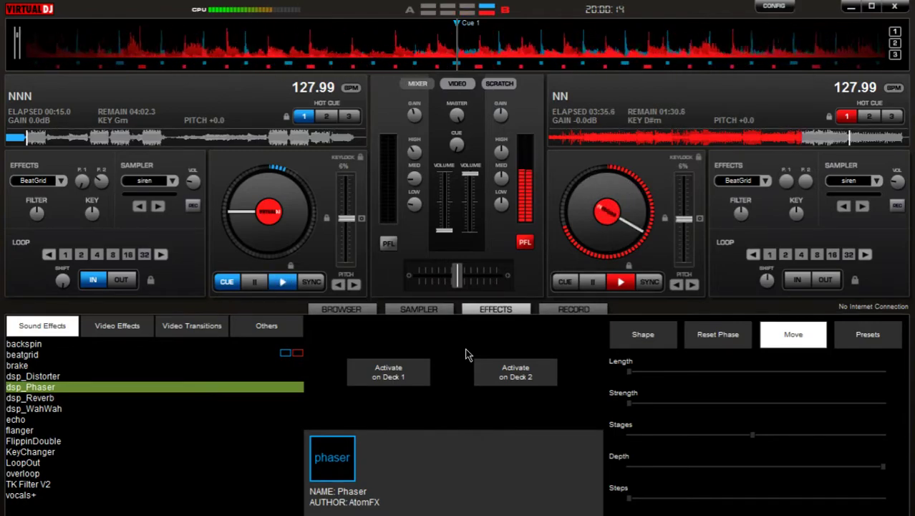
Repeatedly cue track NNN from cue 1 on deck 1 in time with deck 2 to prepare its entry
click(226, 285)
click(226, 285)
click(227, 284)
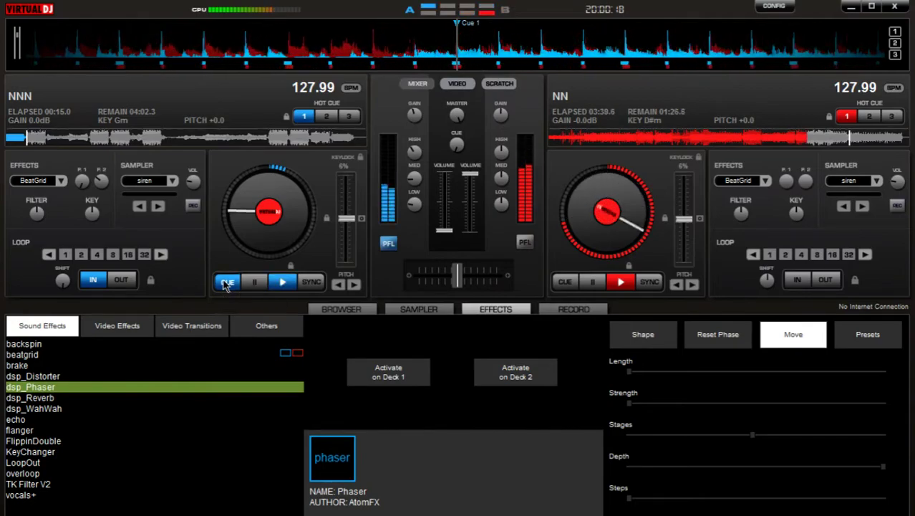
click(226, 284)
click(226, 284)
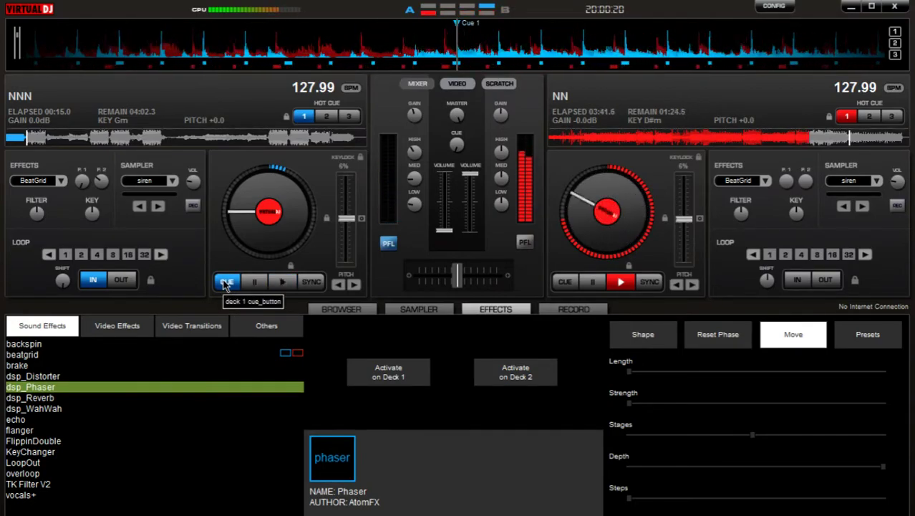
click(227, 284)
click(226, 284)
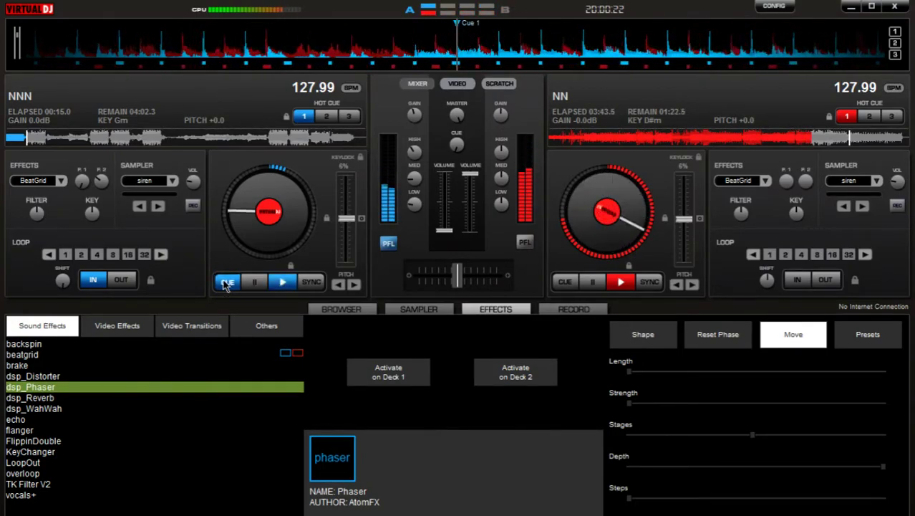
click(226, 284)
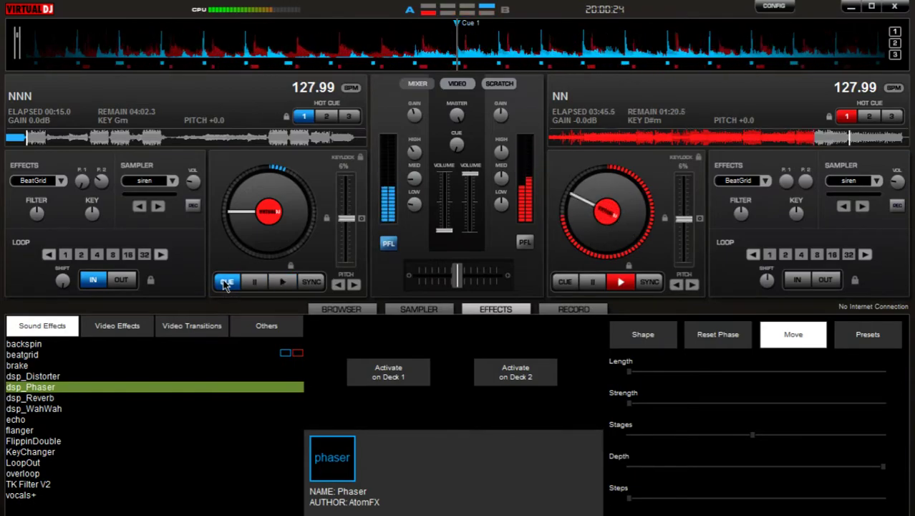
click(227, 284)
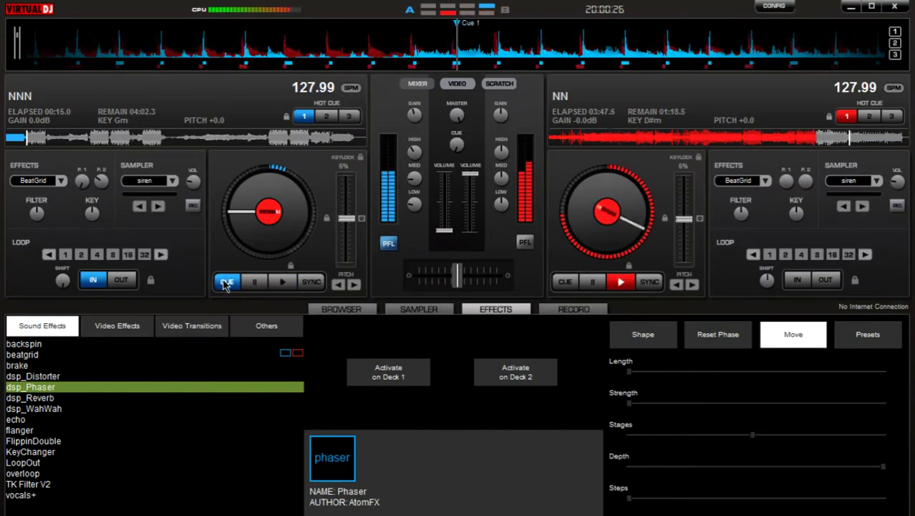
click(226, 285)
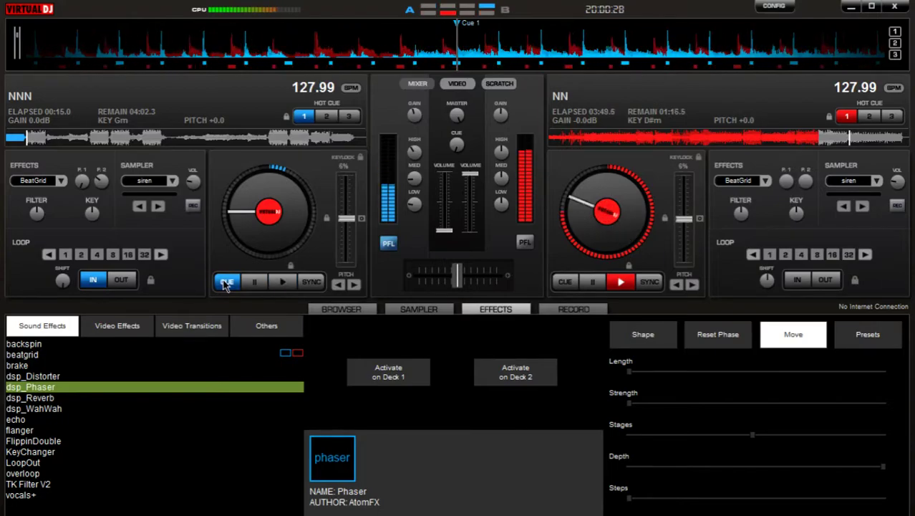
click(226, 284)
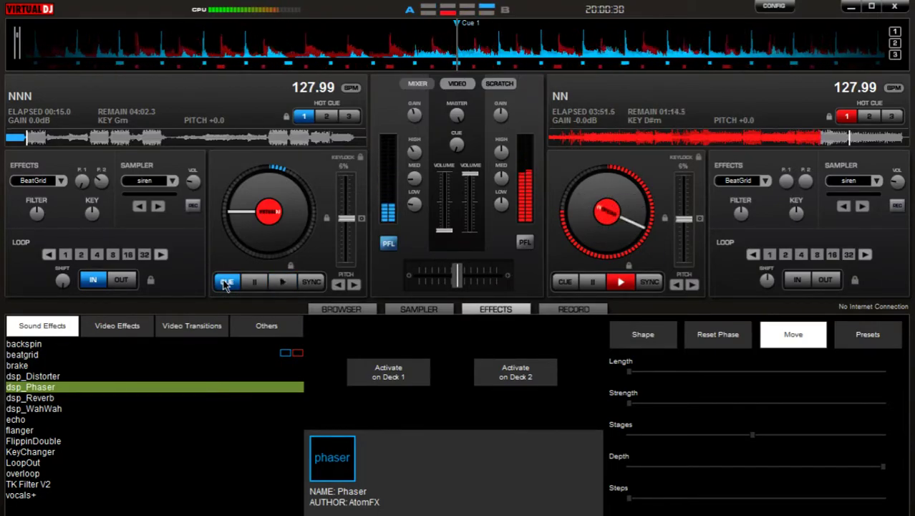
click(226, 284)
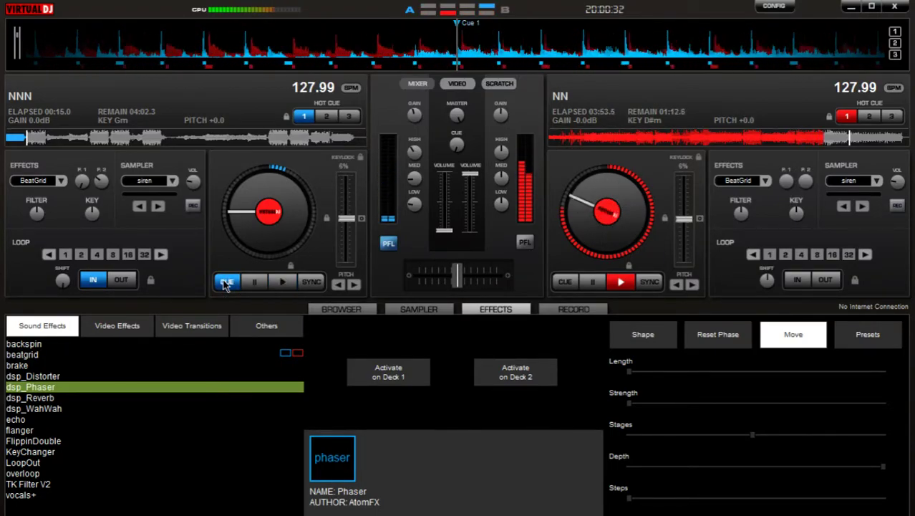
click(226, 284)
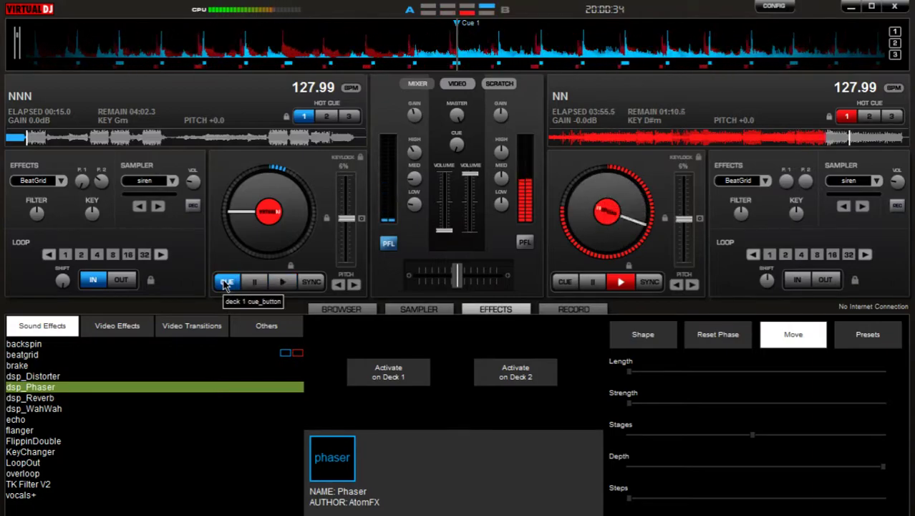
click(227, 283)
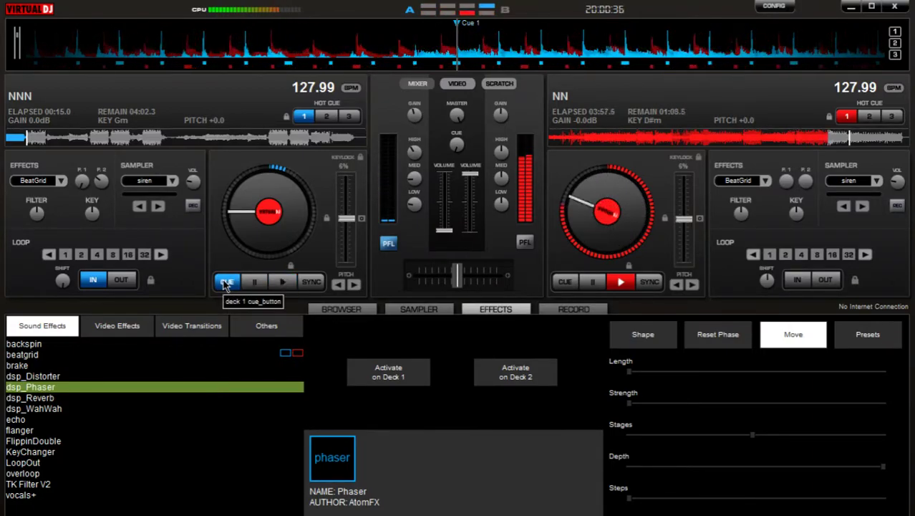
click(226, 284)
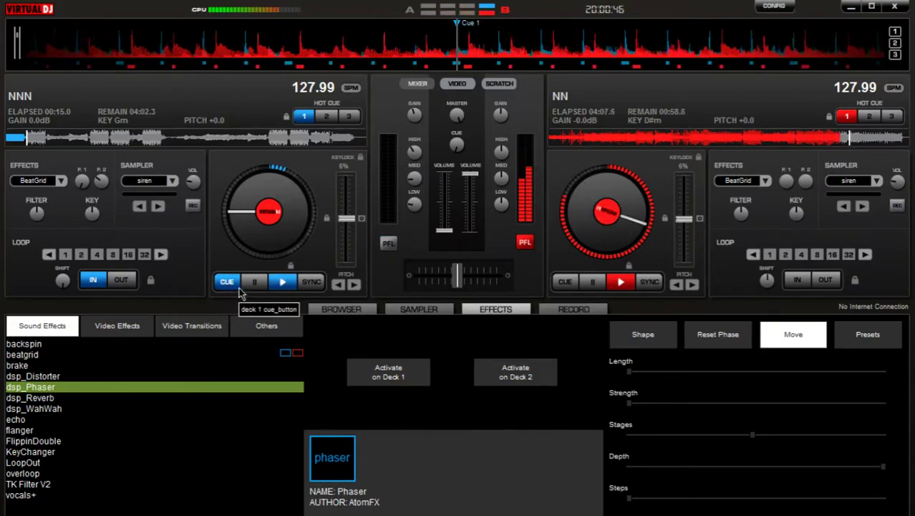
Start track NNN on deck 1, raise its volume to full, and fade deck 2 out completely
click(283, 283)
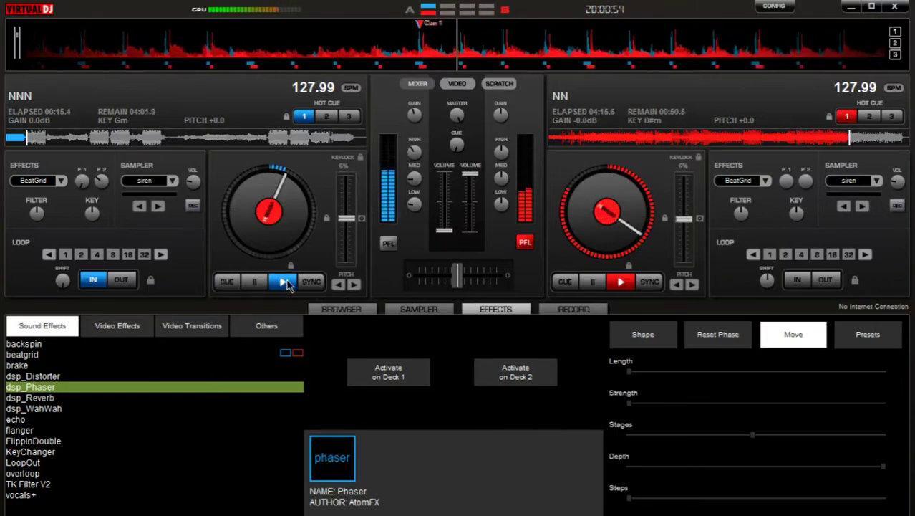
drag(444, 230, 445, 177)
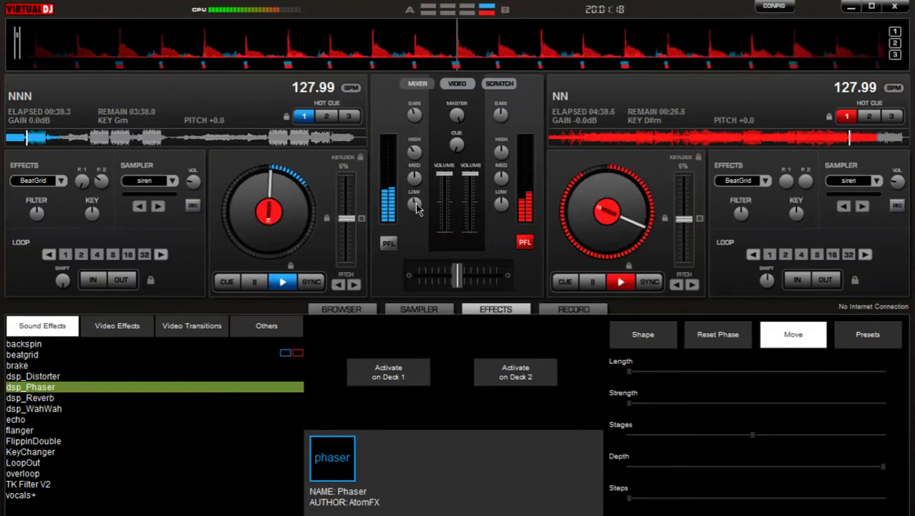
mouse_move(416, 206)
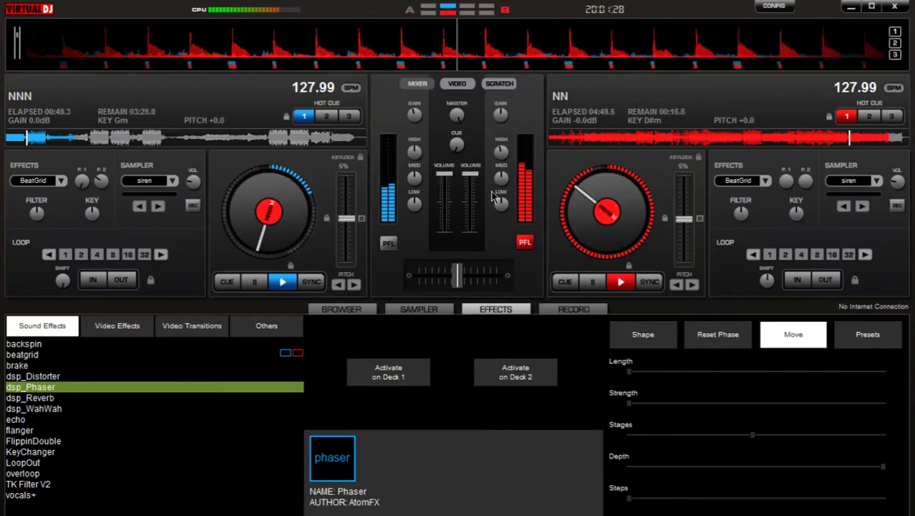
mouse_move(470, 179)
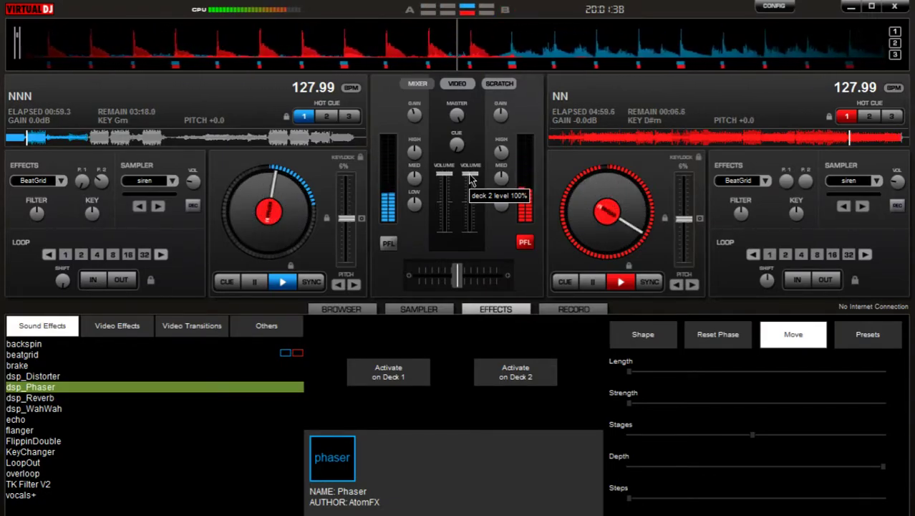
drag(471, 179, 471, 230)
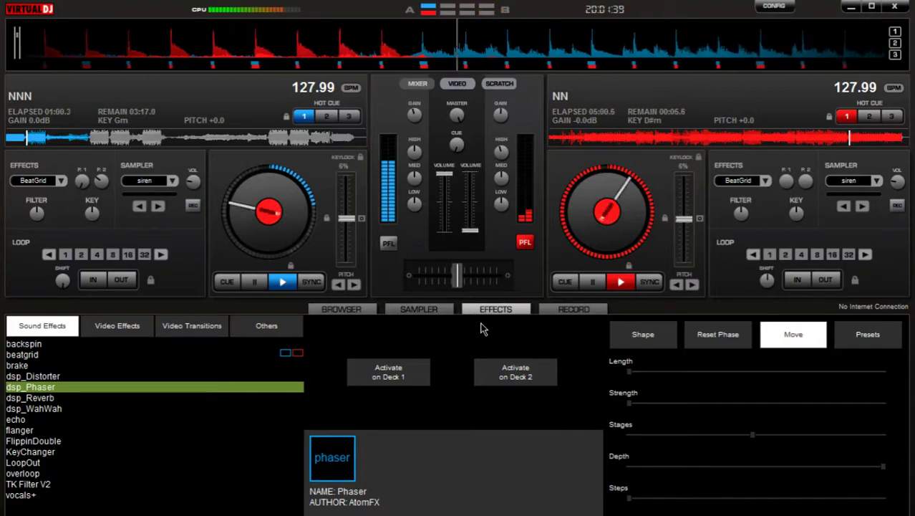
Load track NNNN from the browser onto deck 2 and reopen the effects view
click(342, 312)
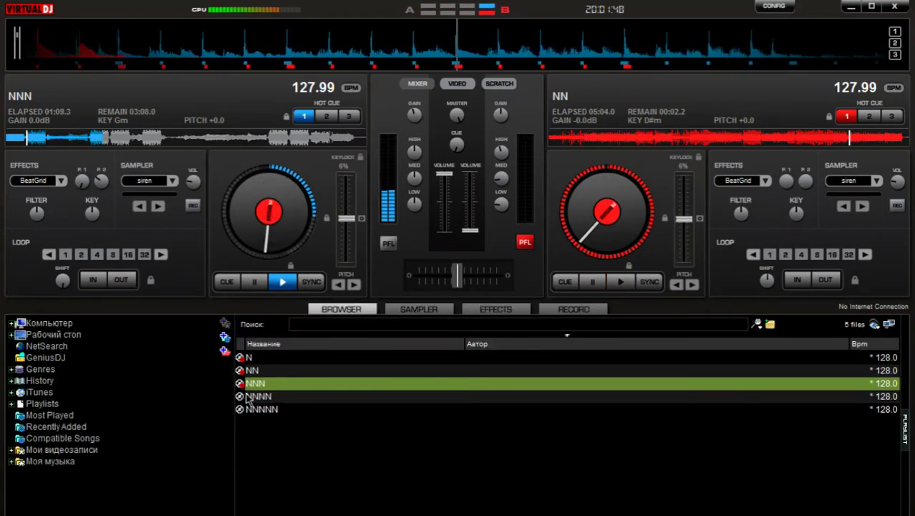
click(247, 397)
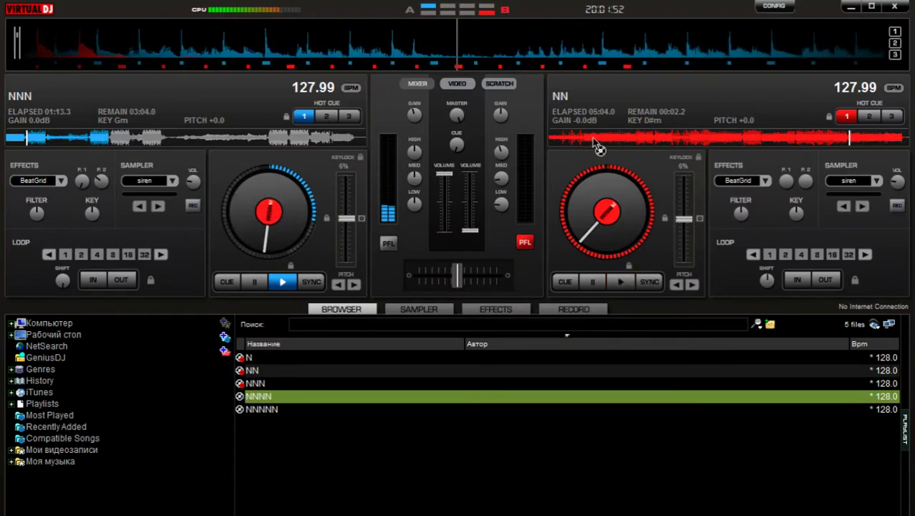
key(shift+Right)
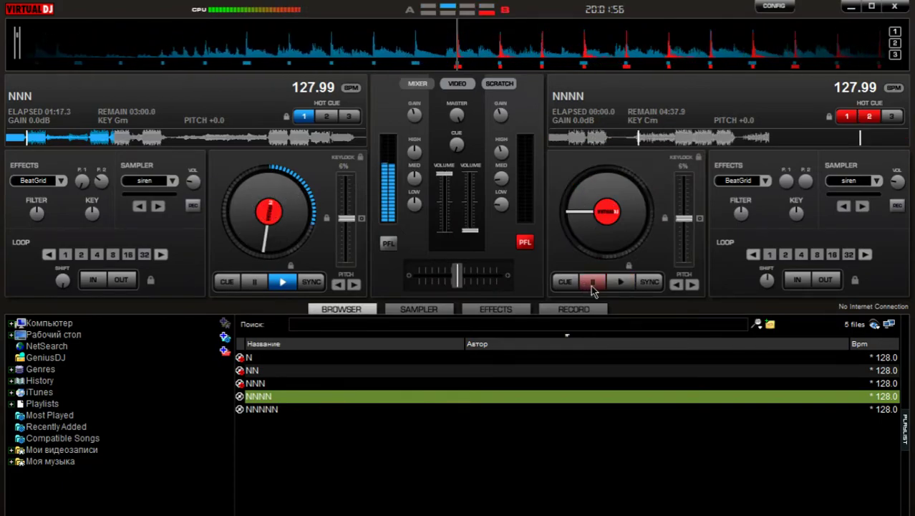
click(496, 310)
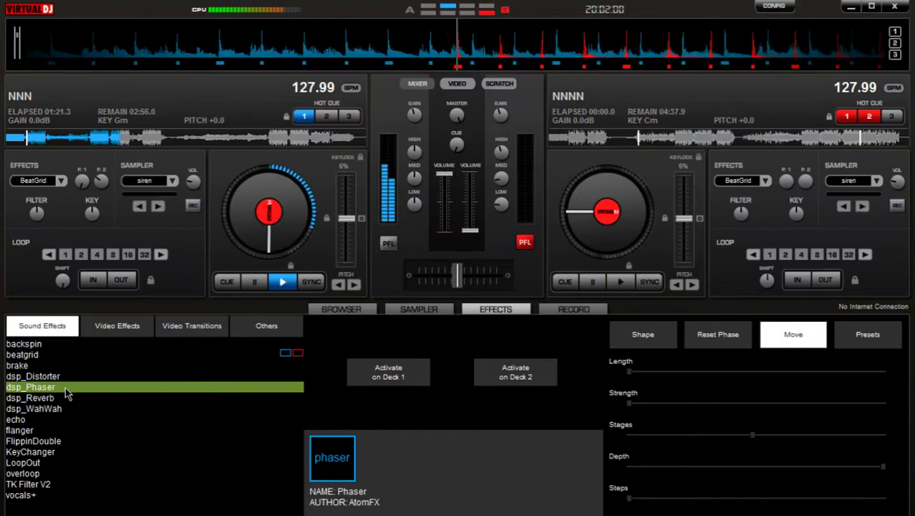
Apply the FlippinDouble effect to deck 1 in two short bursts, deactivating it after each
click(52, 442)
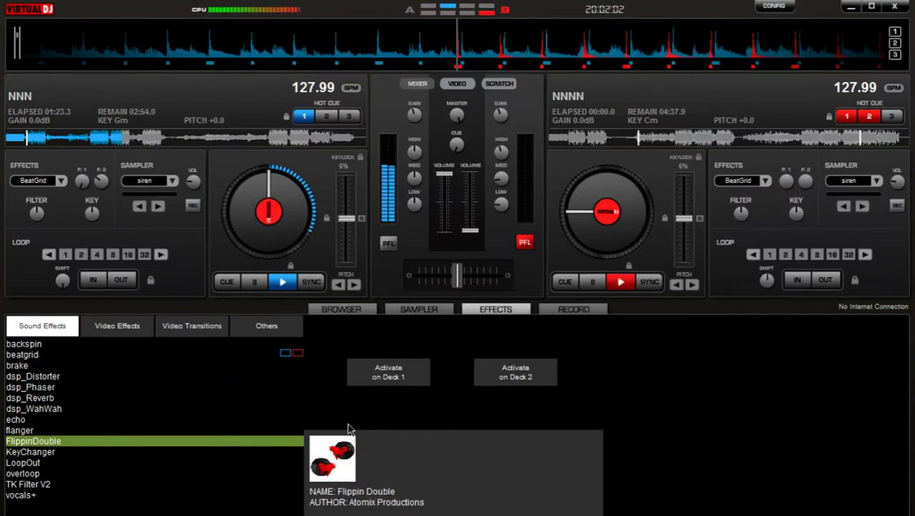
click(389, 377)
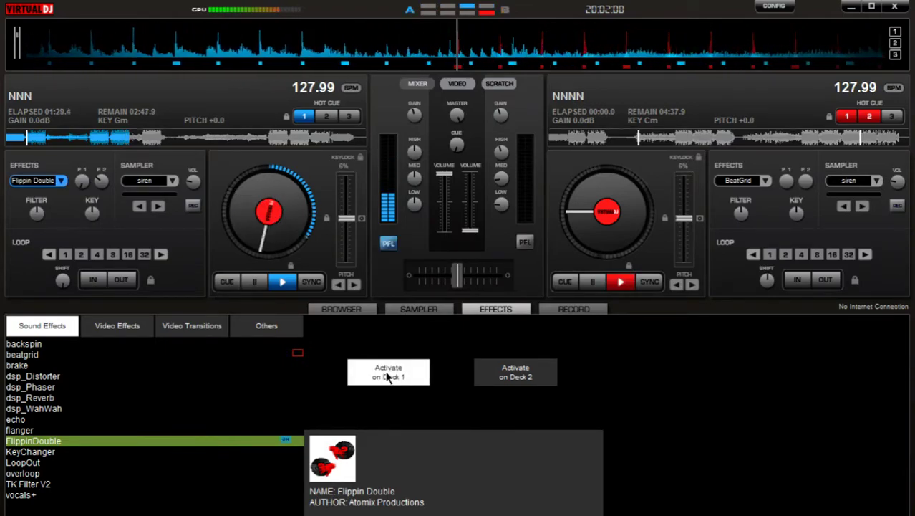
click(389, 378)
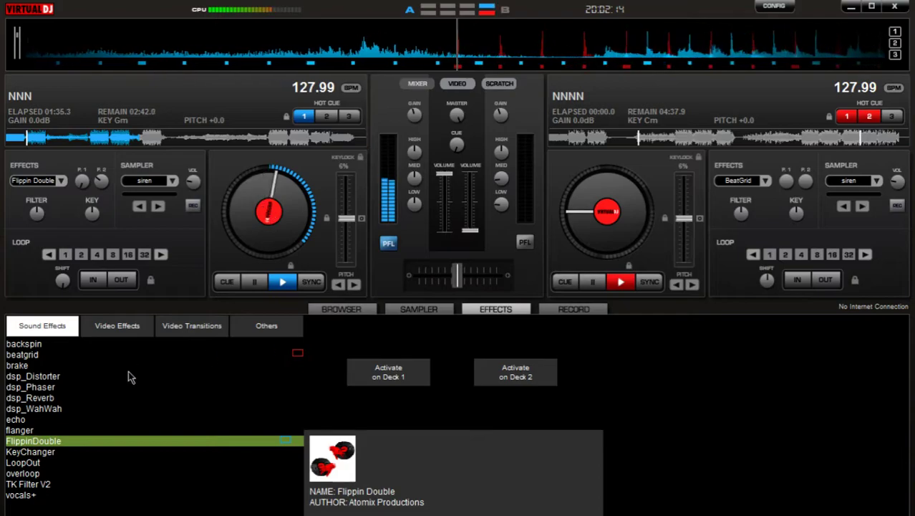
click(401, 373)
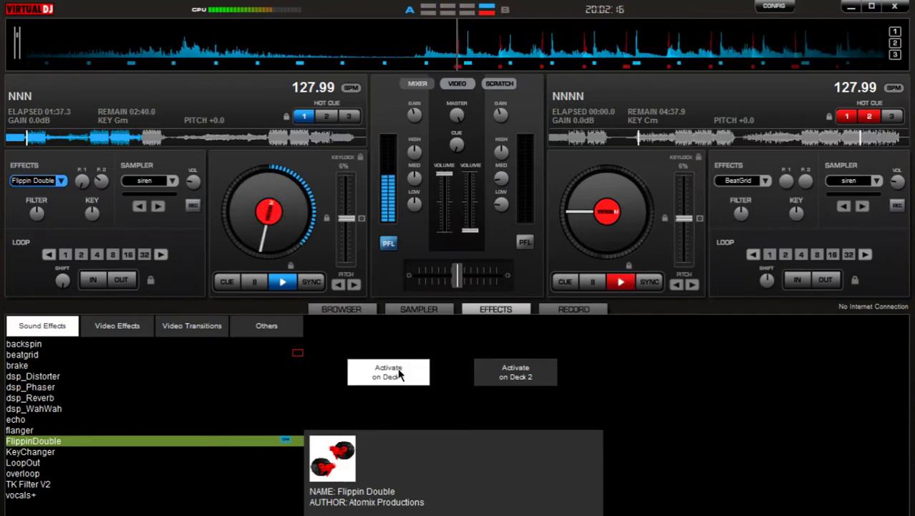
click(401, 373)
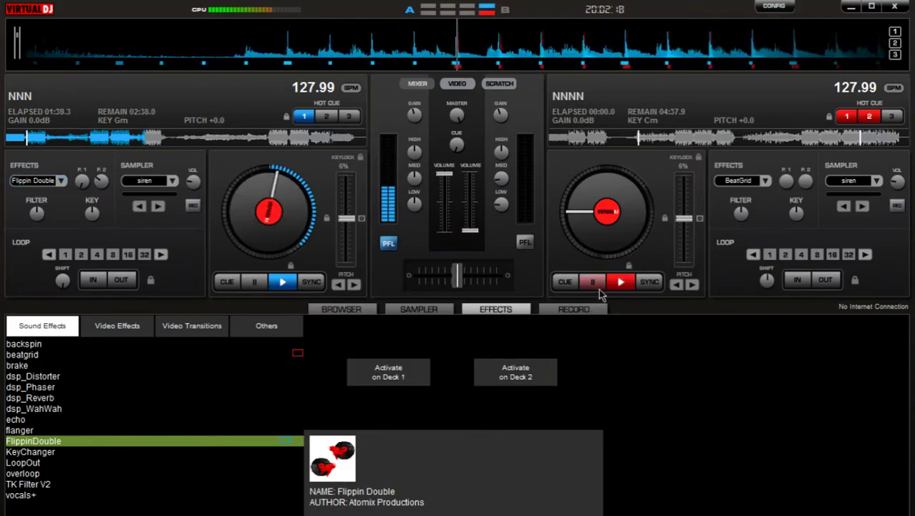
Hold track NNNN at cue 1 on deck 2 and apply dsp_Reverb to deck 1, raising its strength to about two thirds
click(594, 283)
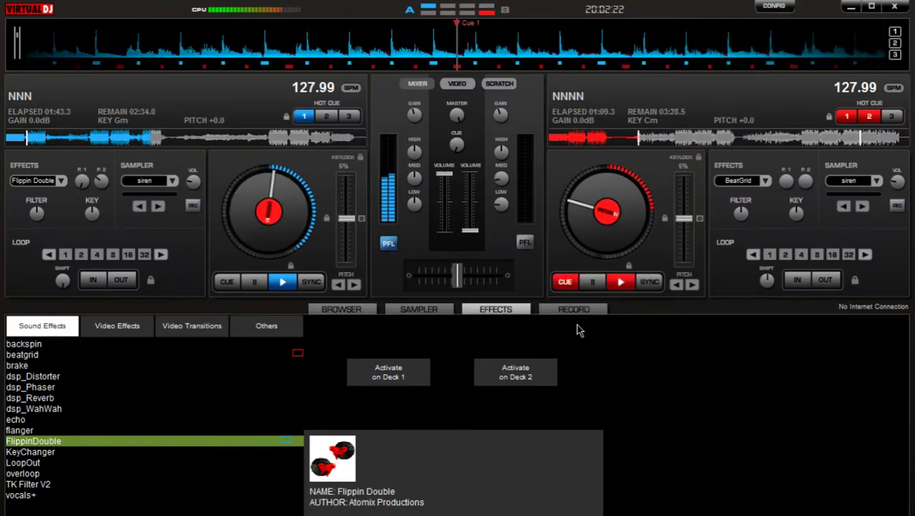
click(41, 399)
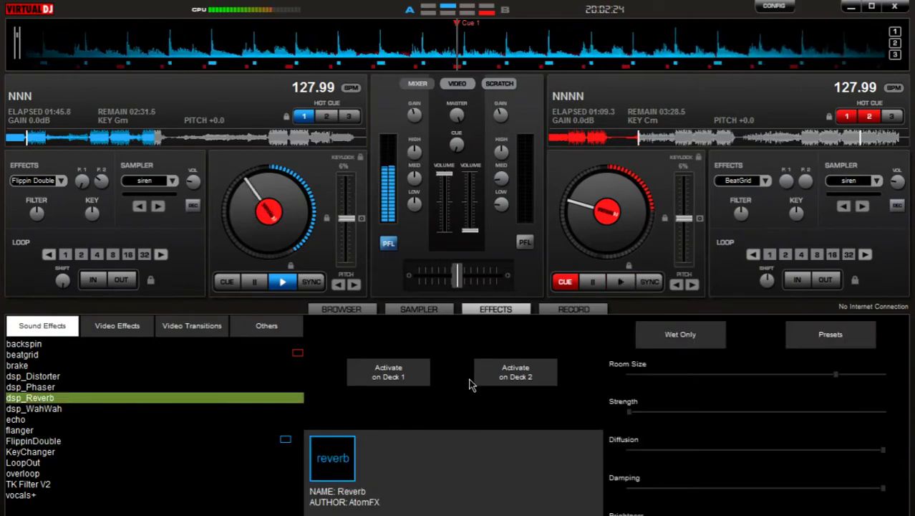
click(392, 379)
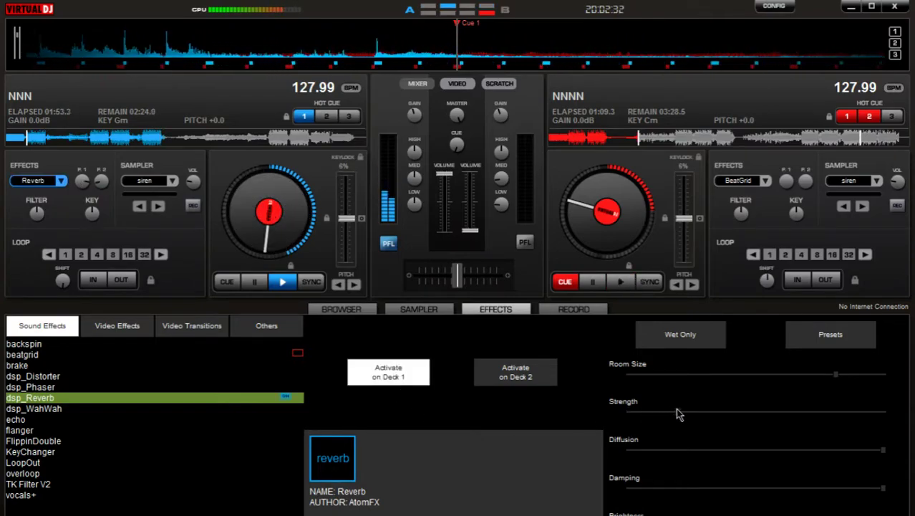
mouse_move(790, 418)
mouse_down()
mouse_move(824, 420)
mouse_move(803, 423)
mouse_up()
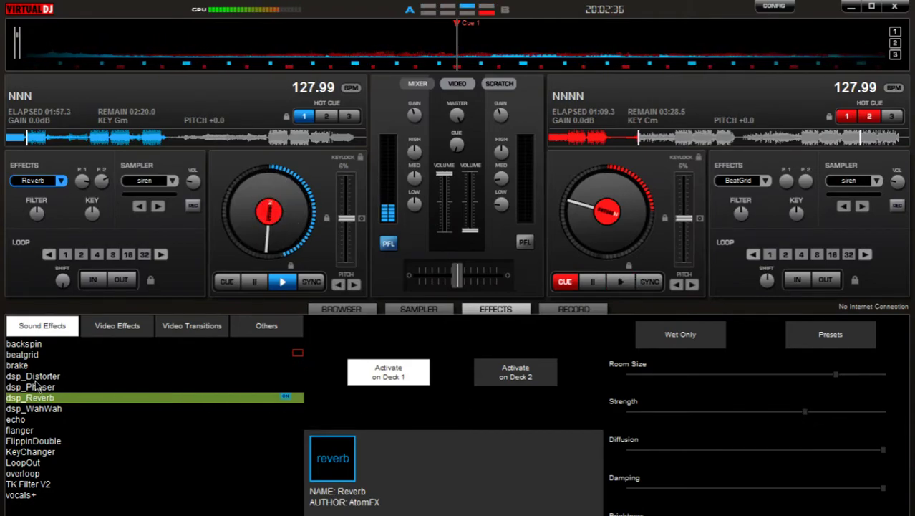
Activate the dsp_Phaser effect on deck 1 alongside the reverb and raise its strength
click(85, 387)
click(368, 380)
drag(631, 408, 796, 417)
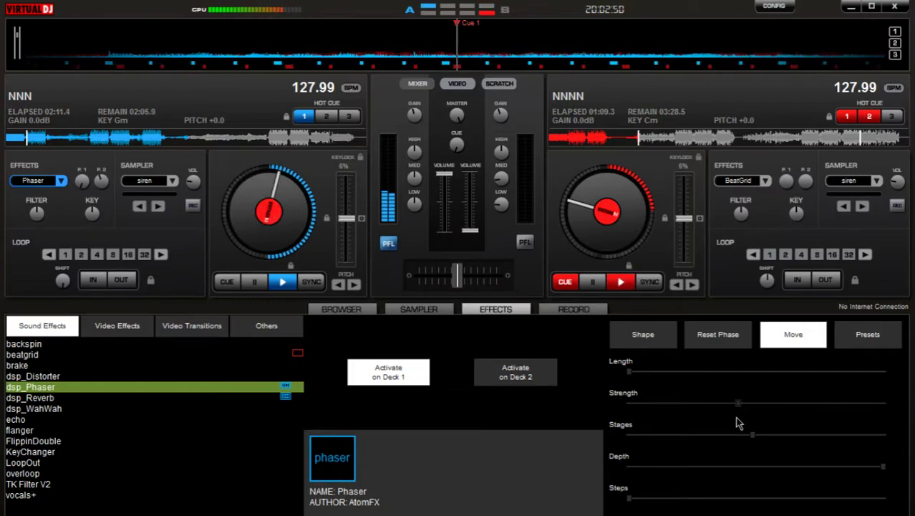
Lower the dsp_Reverb strength on deck 1 to minimum and deactivate the reverb
click(286, 399)
drag(797, 417, 629, 420)
click(373, 376)
Lower the dsp_Phaser strength on deck 1 to minimum and deactivate the phaser
click(257, 386)
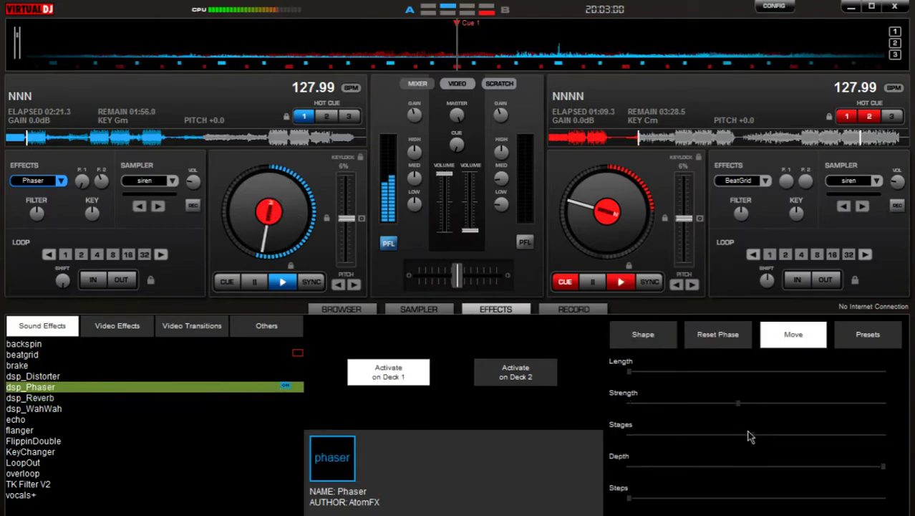
drag(678, 408, 607, 413)
click(390, 373)
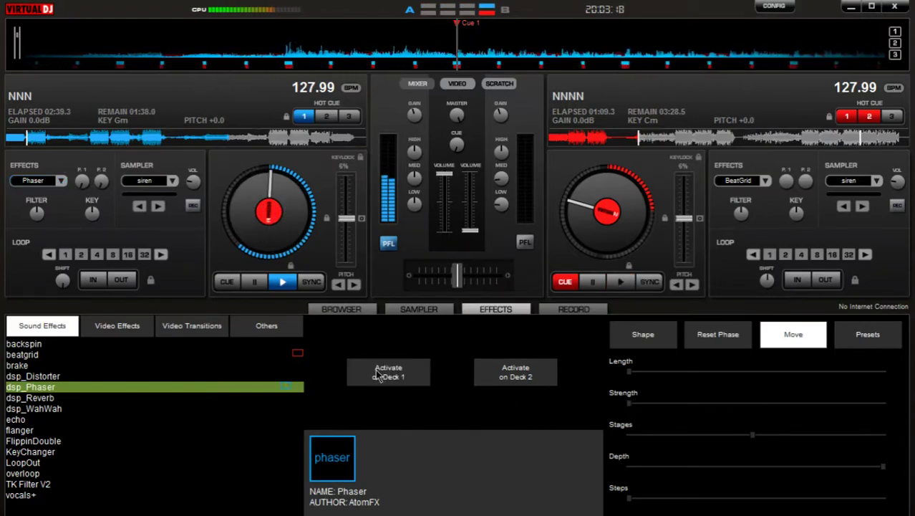
Apply the flanger effect to deck 1 for a passage, return its volume to minimum and deactivate it
click(21, 430)
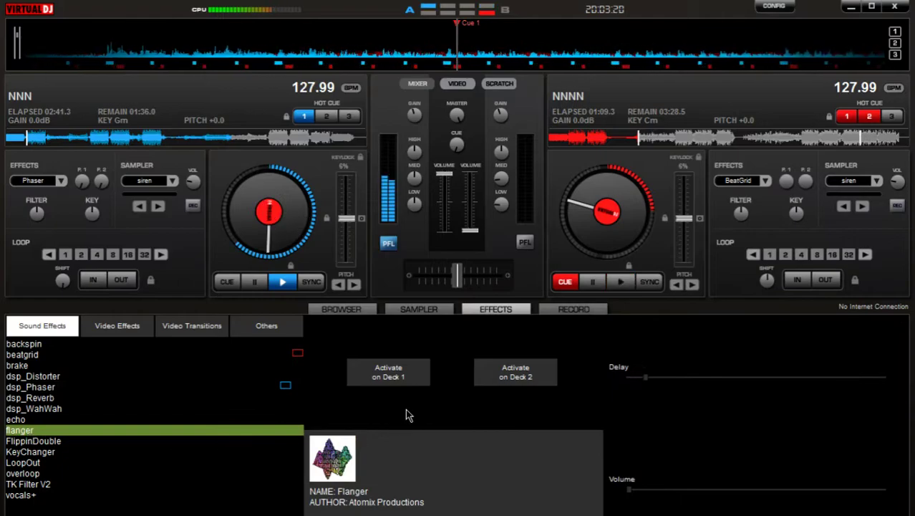
click(399, 381)
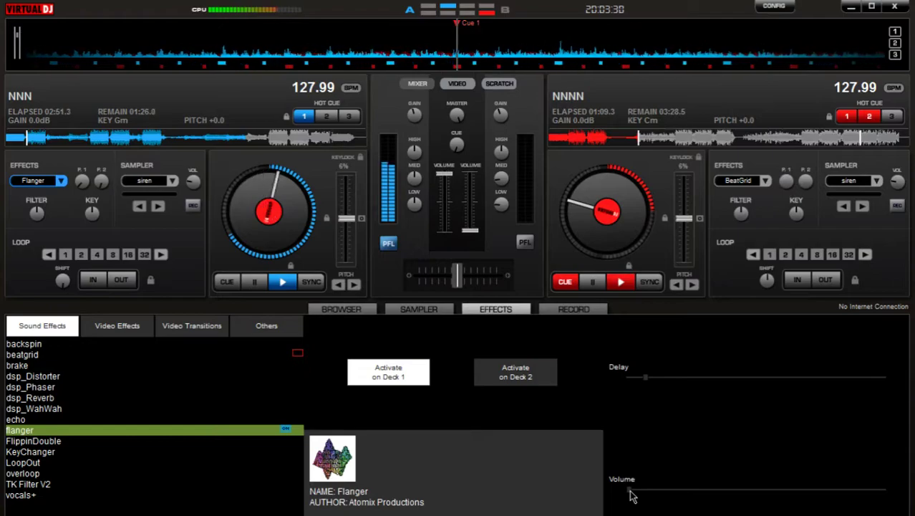
mouse_move(631, 494)
mouse_down()
mouse_move(725, 495)
mouse_move(629, 495)
mouse_up()
click(368, 383)
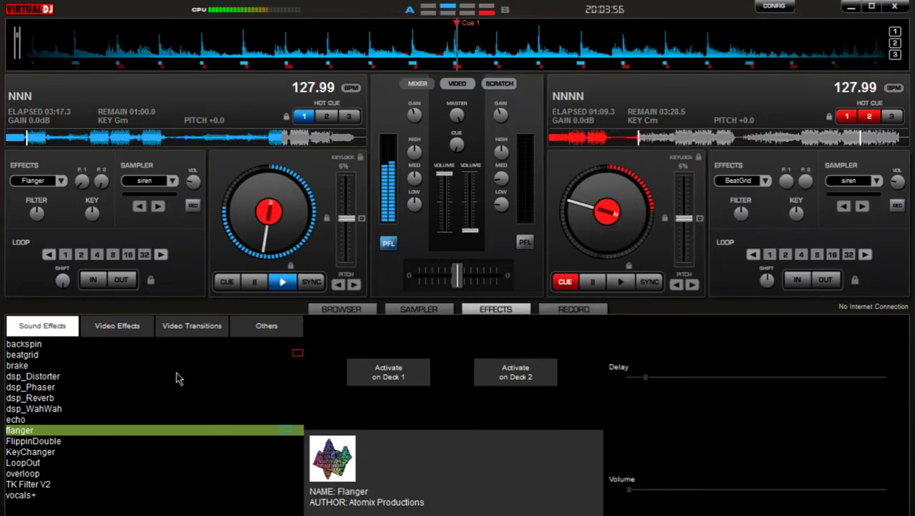
Apply the BeatGrid effect to deck 1 in a short burst and deactivate it
click(33, 355)
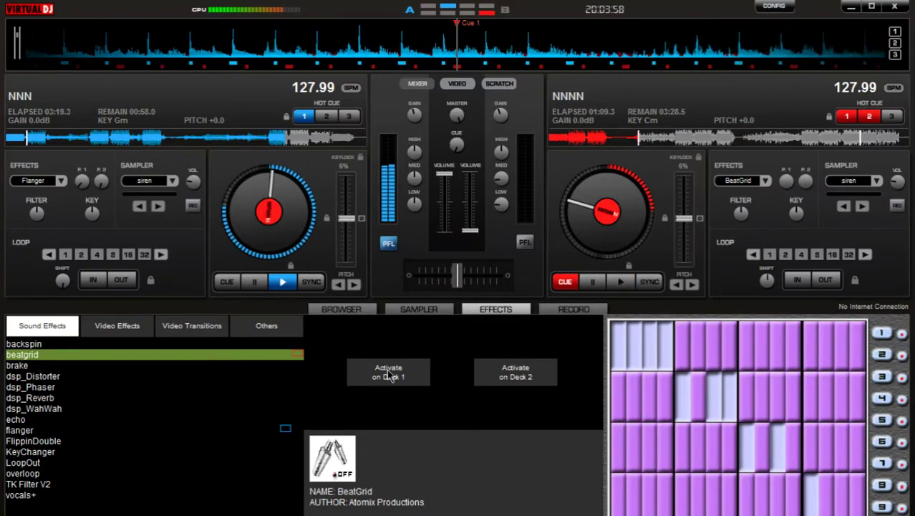
click(389, 374)
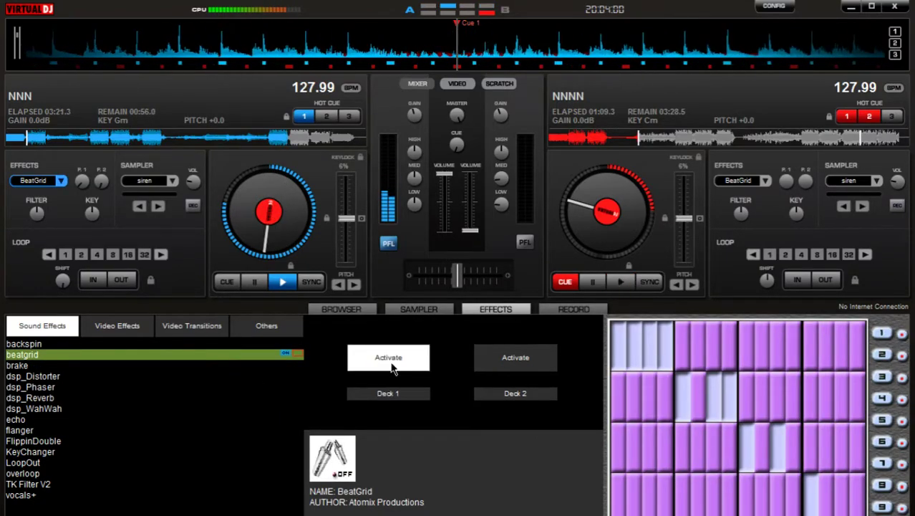
click(392, 360)
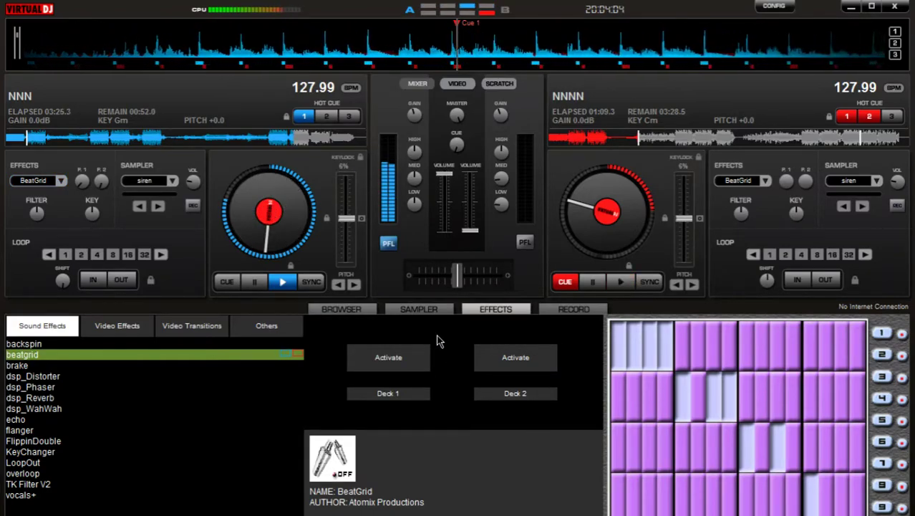
Monitor deck 2 in the headphones, start track NNNN on it and raise its volume to full
click(525, 241)
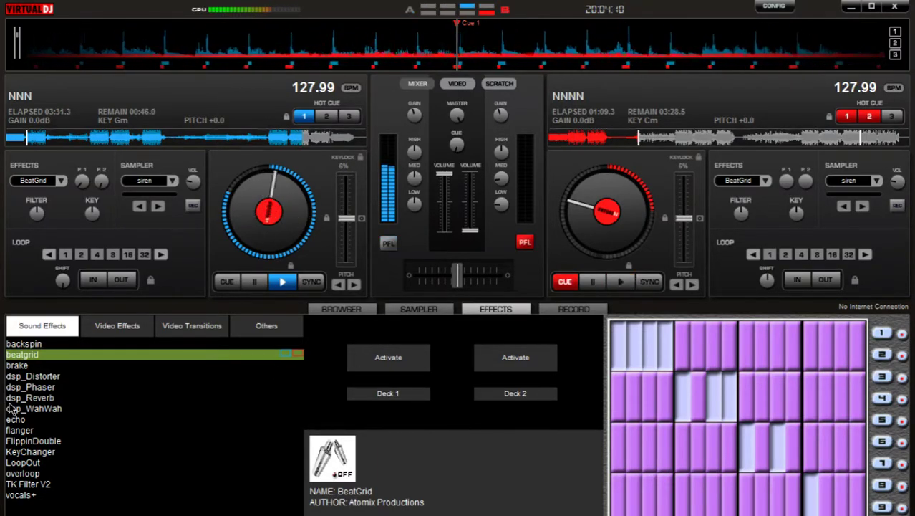
click(39, 387)
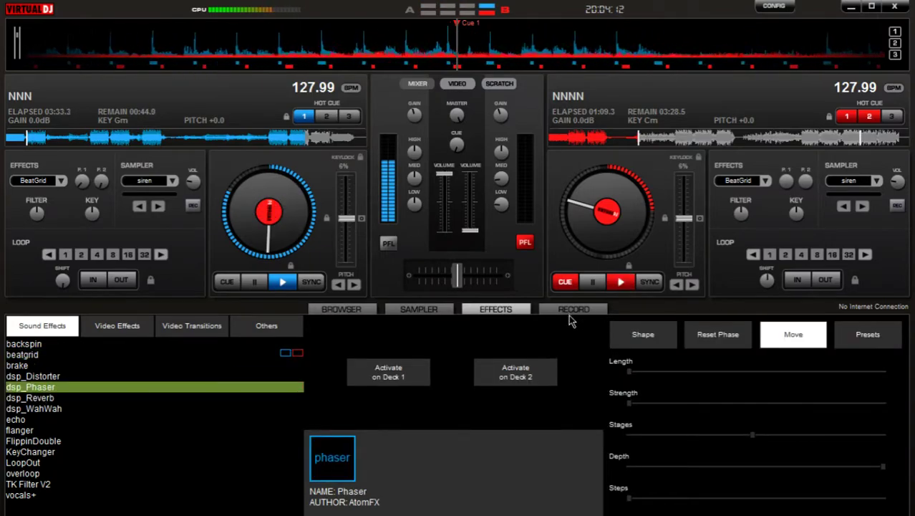
click(620, 283)
drag(470, 231, 470, 173)
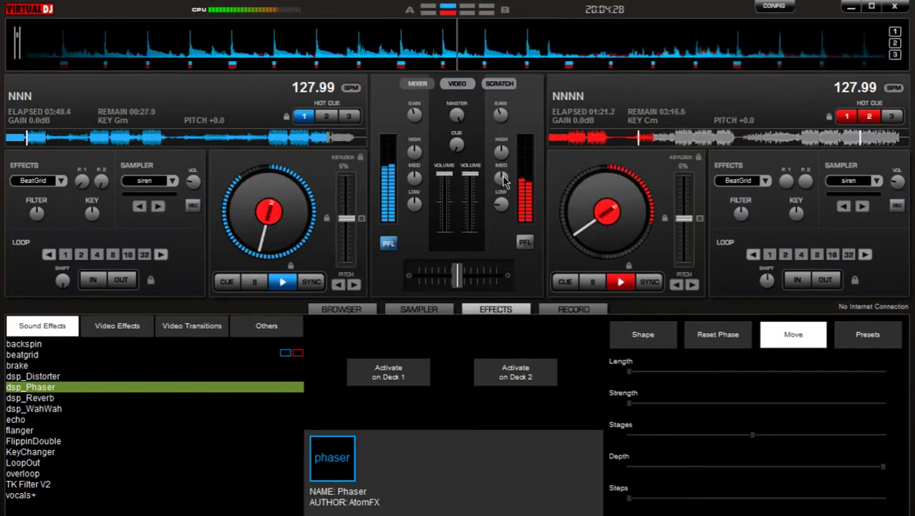
Complete the transition to deck 2 by restoring its low EQ, fading deck 1 out completely and stopping track NNN
mouse_move(503, 209)
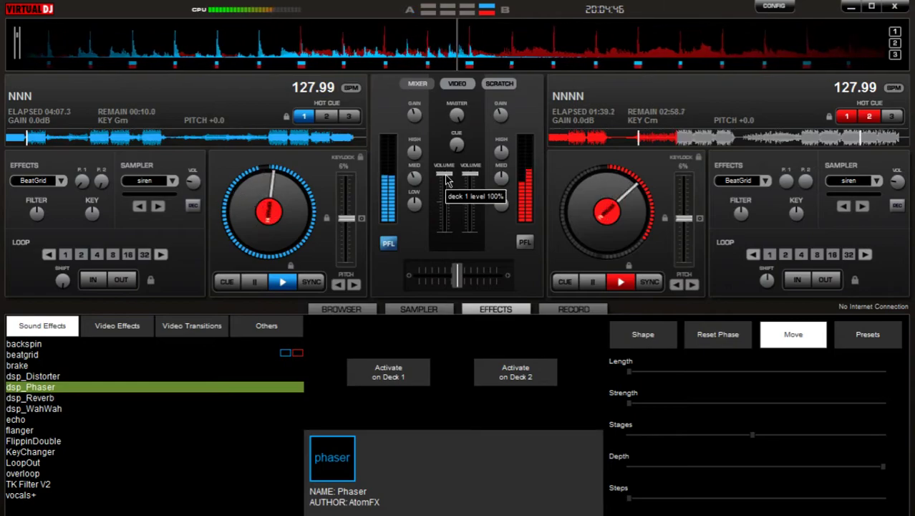
drag(445, 179, 444, 230)
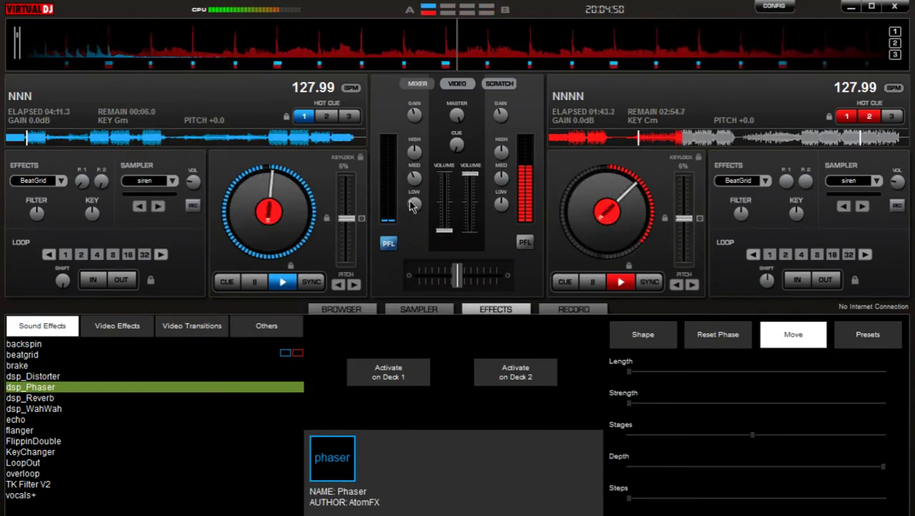
click(259, 284)
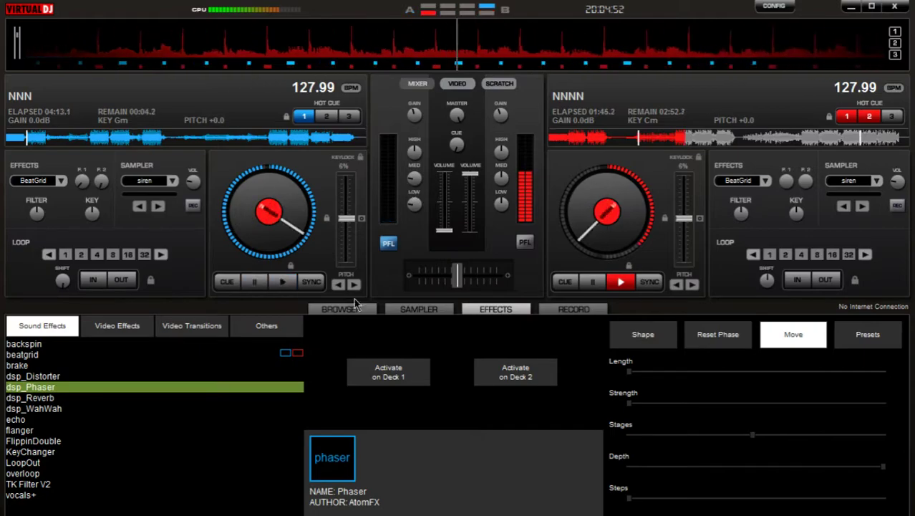
Load track NNNNN from the browser onto deck 1 and reopen the effects view
click(358, 310)
drag(264, 413, 62, 151)
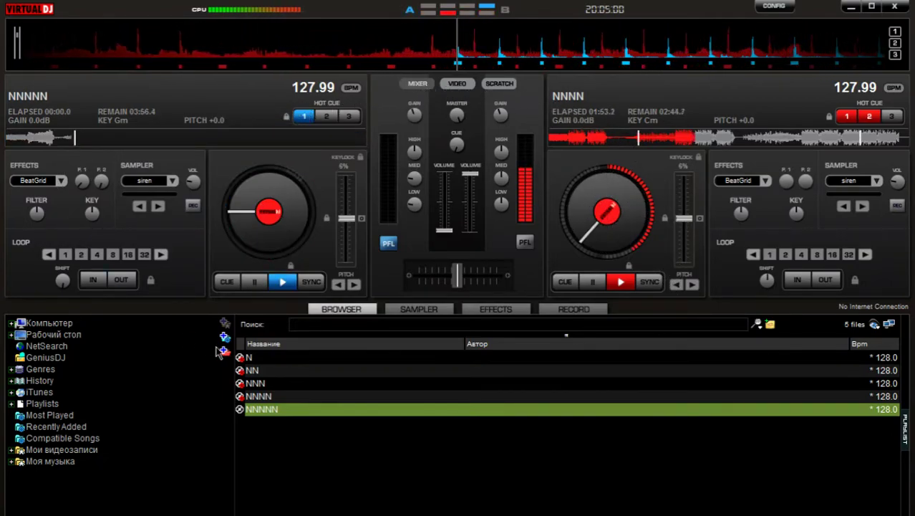
click(496, 309)
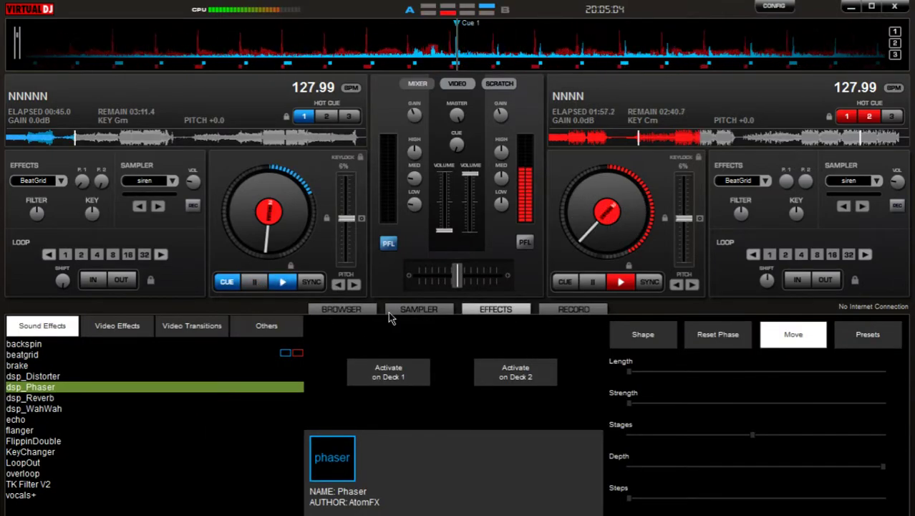
Apply the BeatGrid effect to deck 2 briefly and deactivate it
click(32, 354)
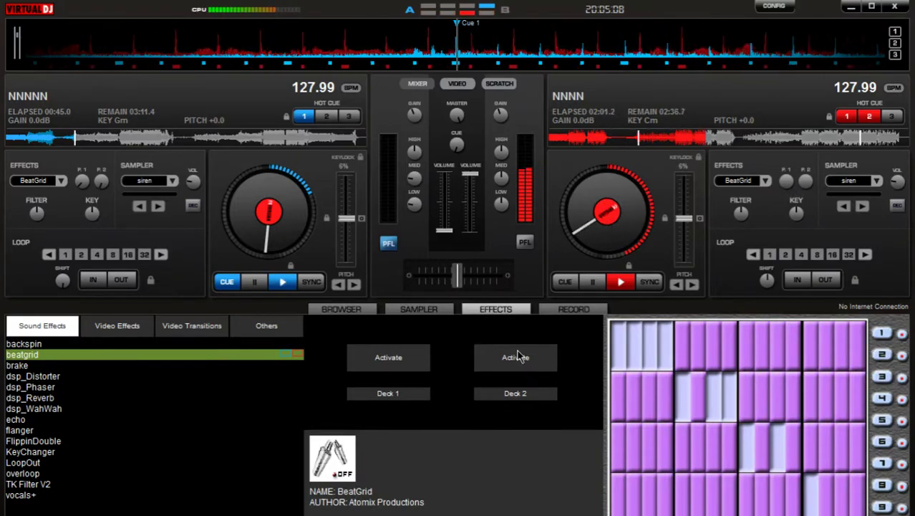
click(519, 356)
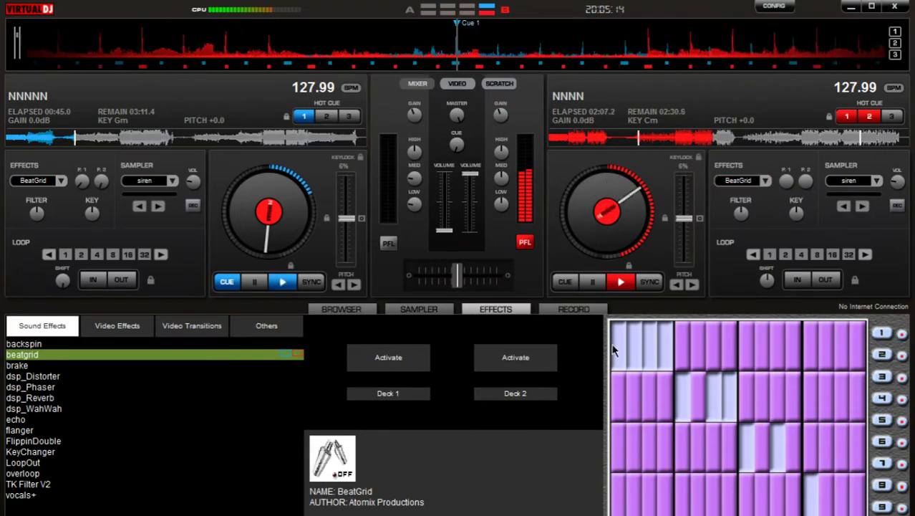
click(526, 357)
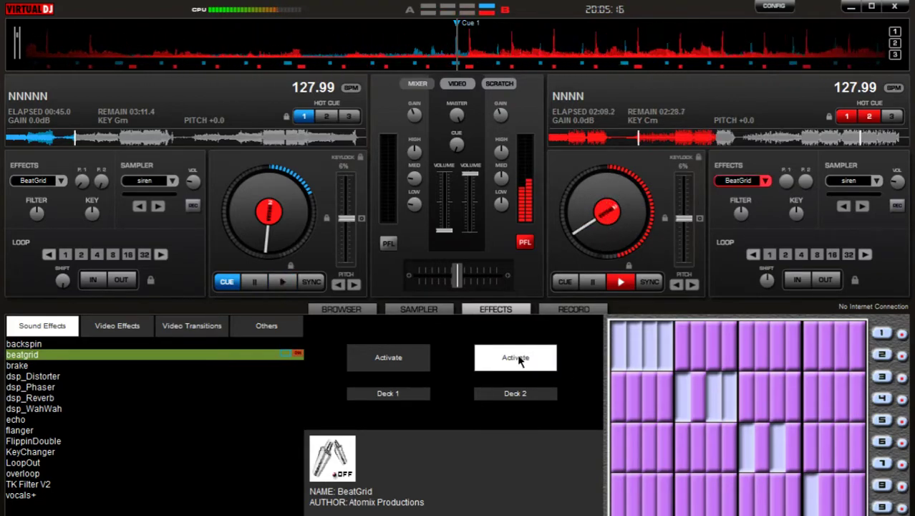
click(521, 359)
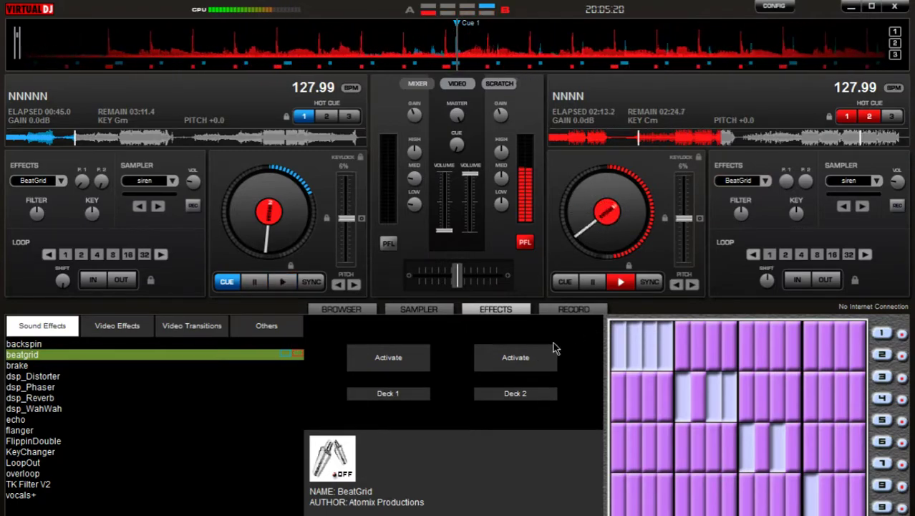
Apply the FlippinDouble effect to deck 2 in a short burst and deactivate it
click(43, 451)
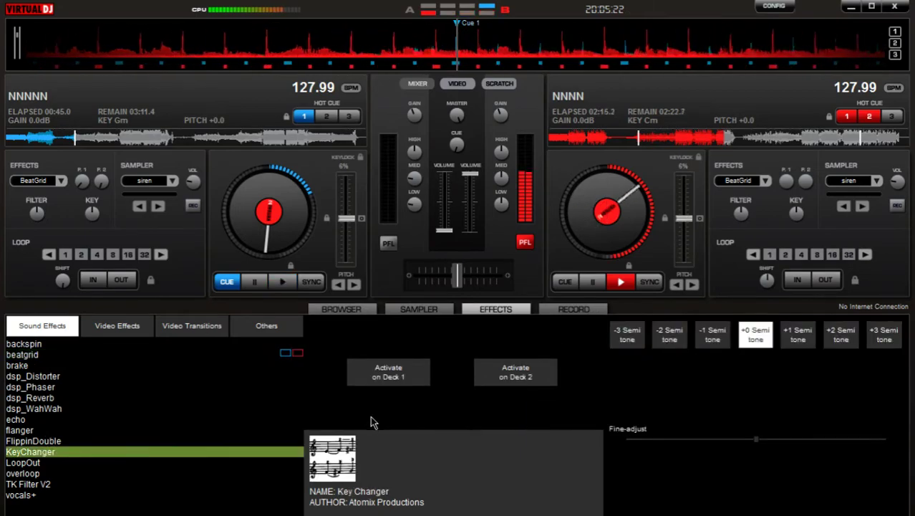
click(47, 440)
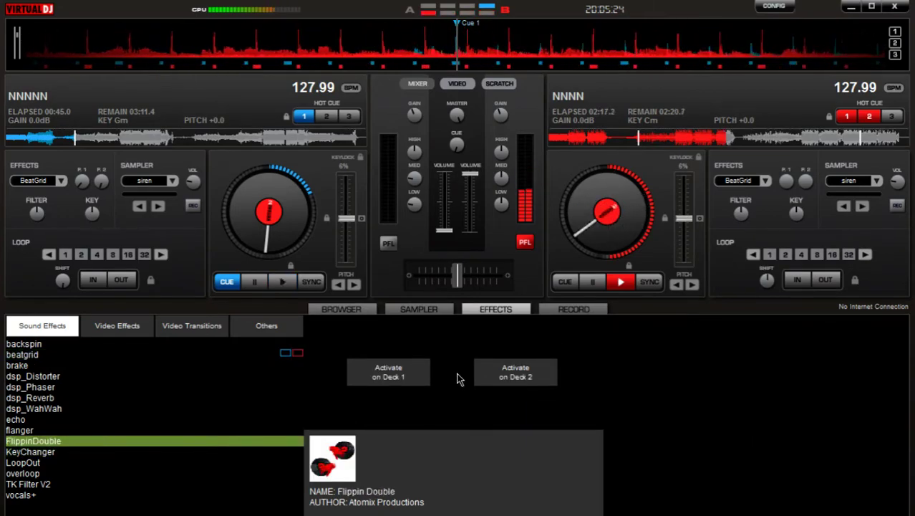
click(512, 373)
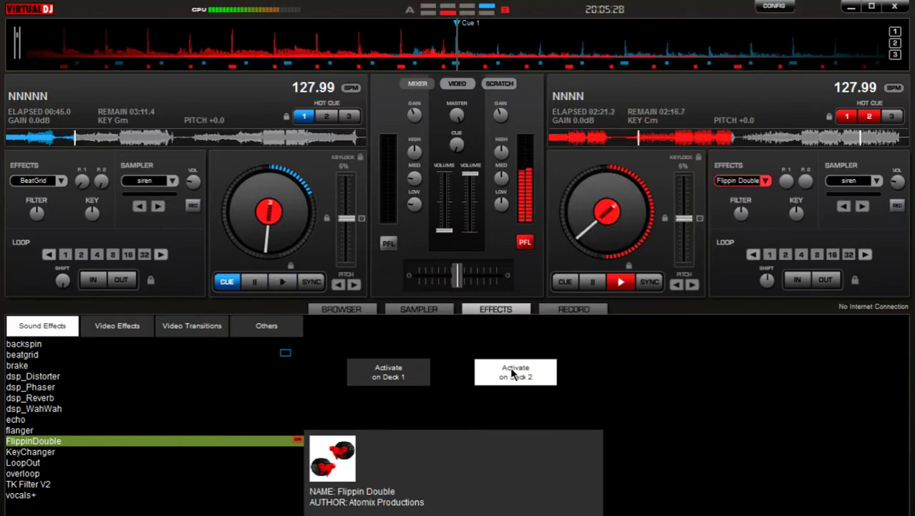
click(512, 374)
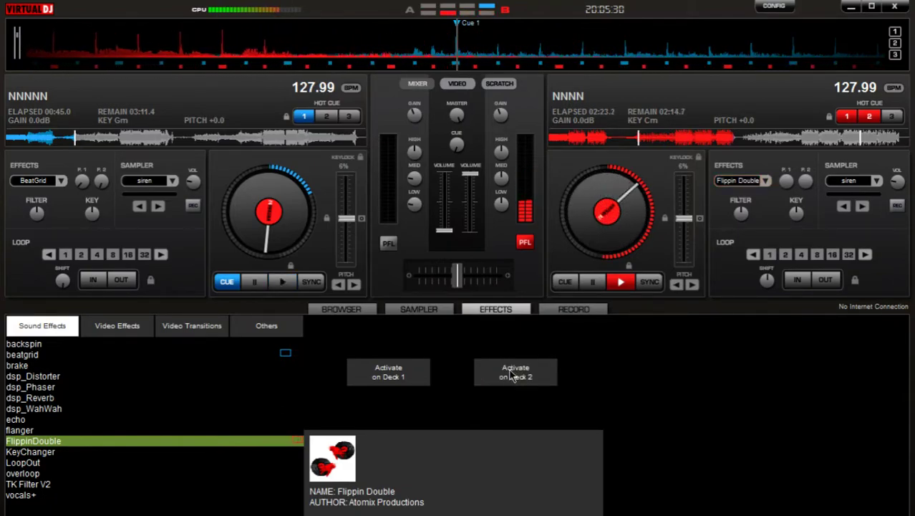
Apply dsp_Phaser to deck 2, sweep its strength up and back to minimum, and deactivate it
click(47, 387)
click(516, 372)
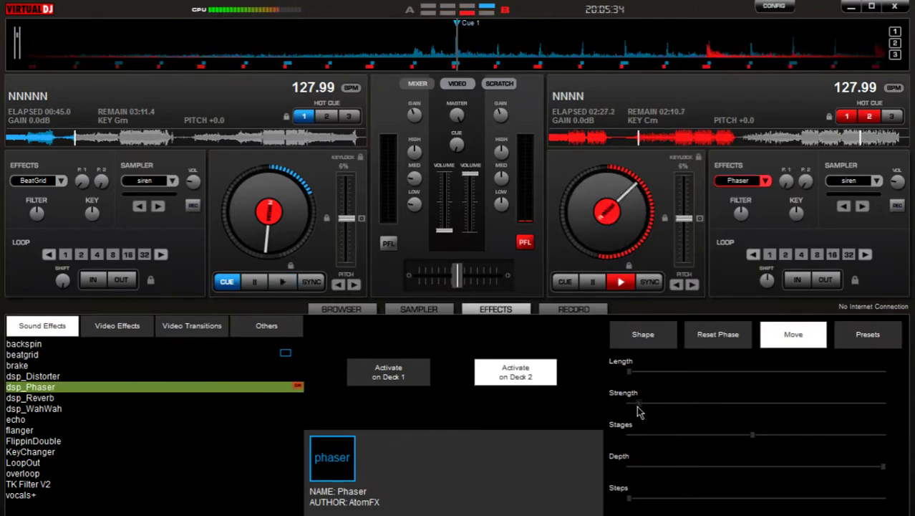
drag(642, 411, 742, 423)
drag(832, 425, 121, 485)
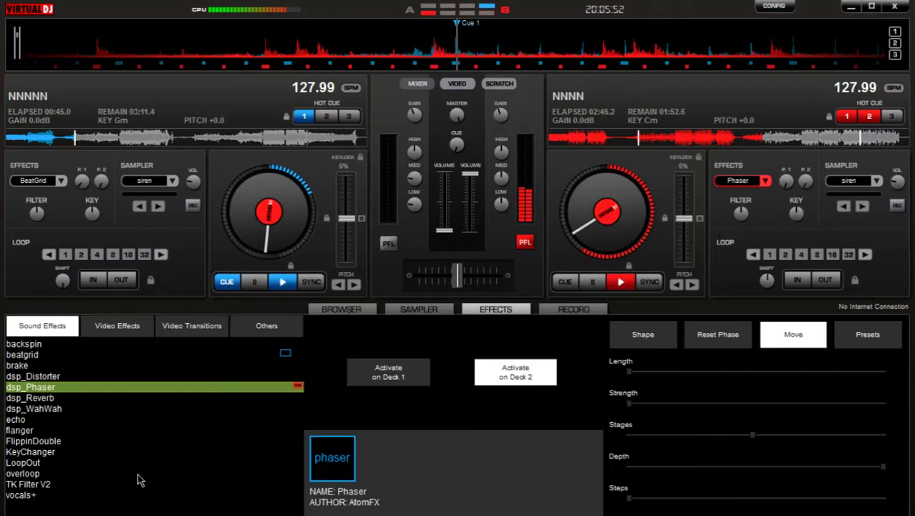
click(496, 379)
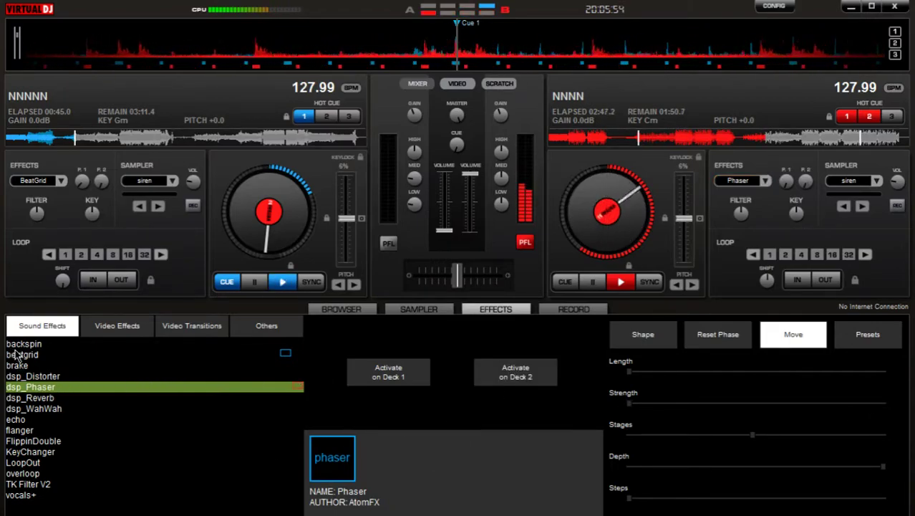
Apply dsp_Reverb to deck 2, sweep its strength up and back to minimum, and deactivate it
click(36, 398)
click(516, 376)
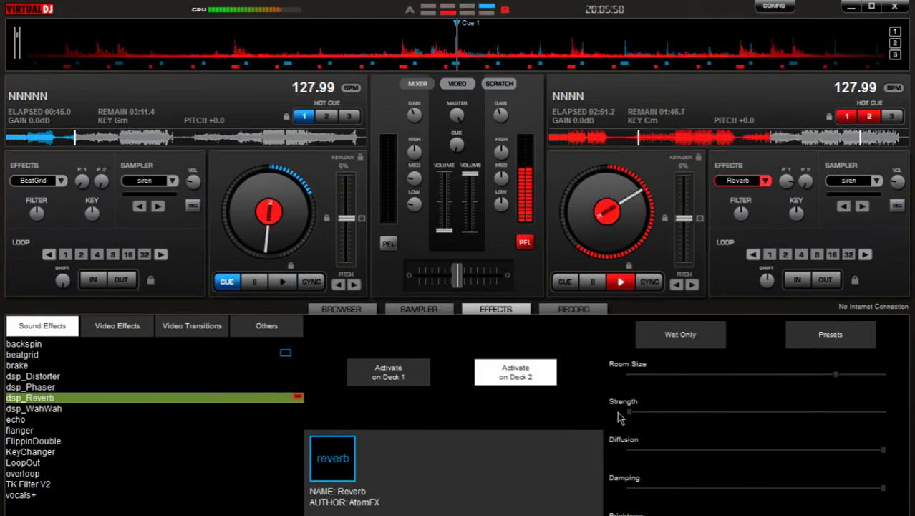
drag(665, 412, 320, 408)
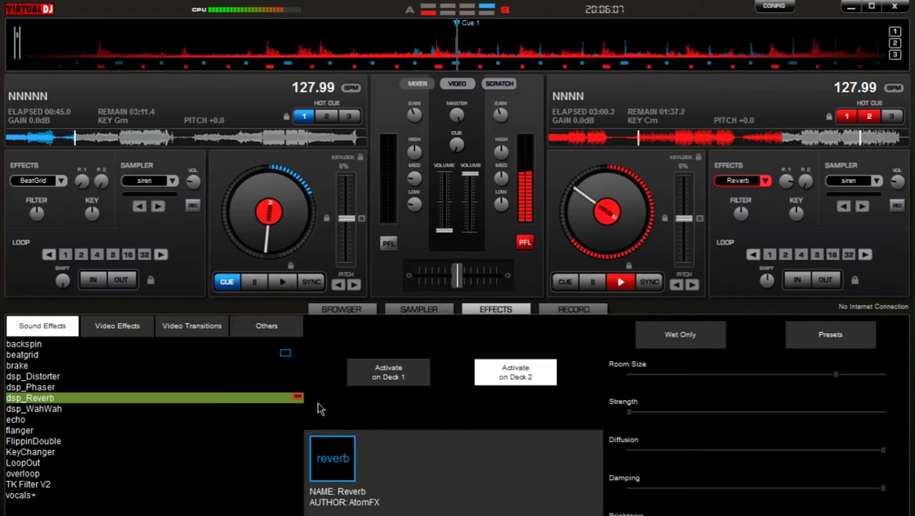
click(102, 387)
Apply the BeatGrid effect to deck 2 for a few seconds and deactivate it
click(29, 355)
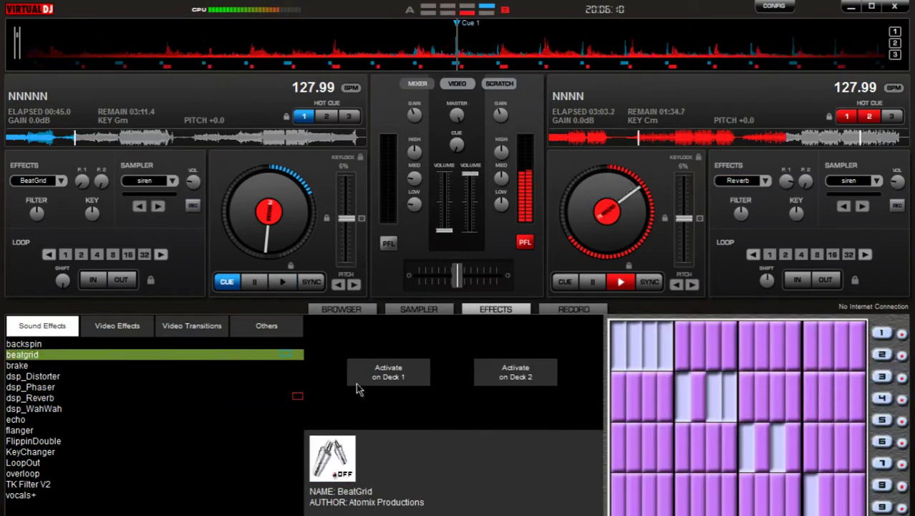
click(512, 376)
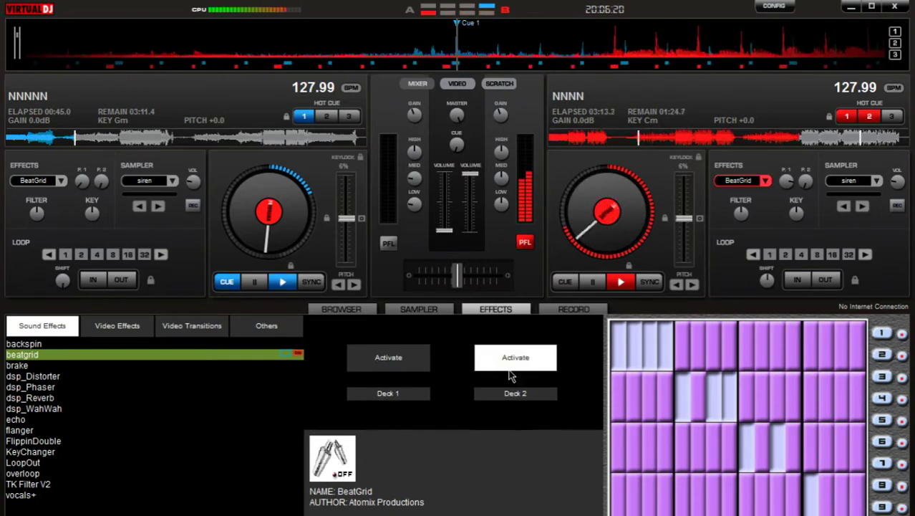
click(508, 364)
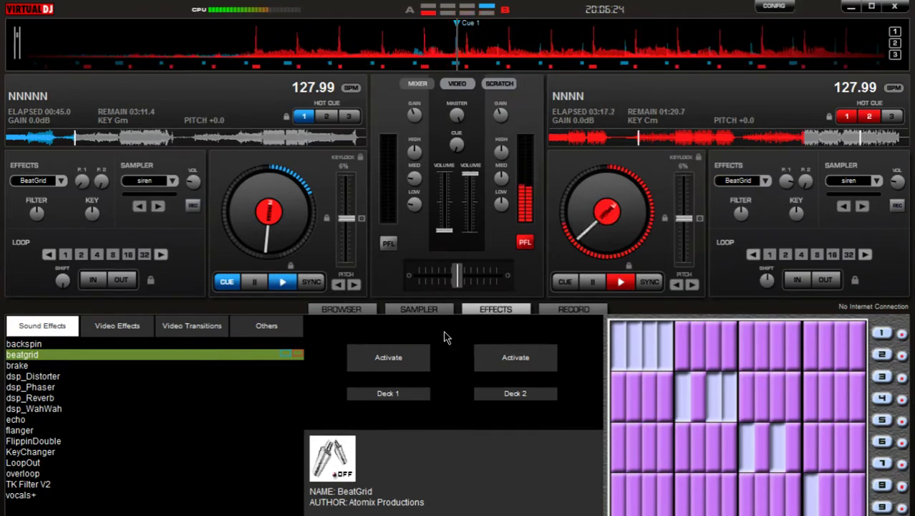
Apply the FlippinDouble effect to deck 2 in several short bursts, leaving it deactivated
click(52, 443)
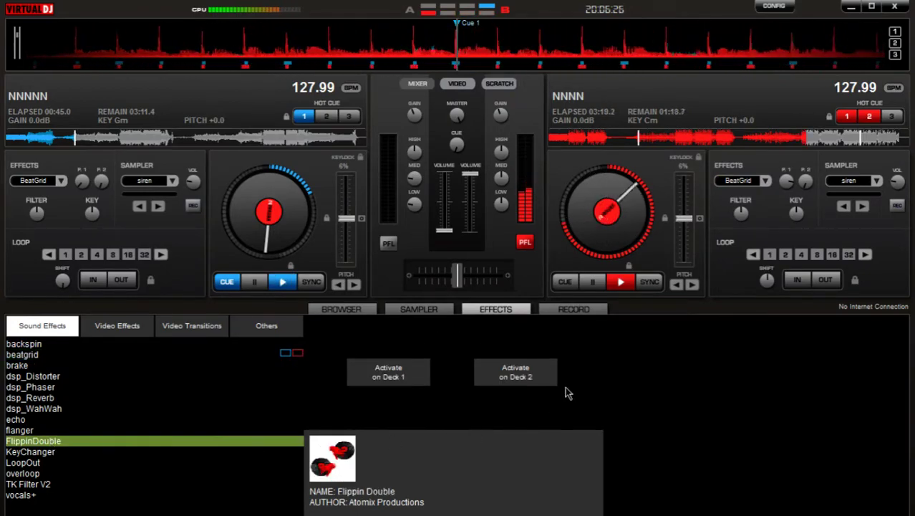
click(505, 375)
click(504, 371)
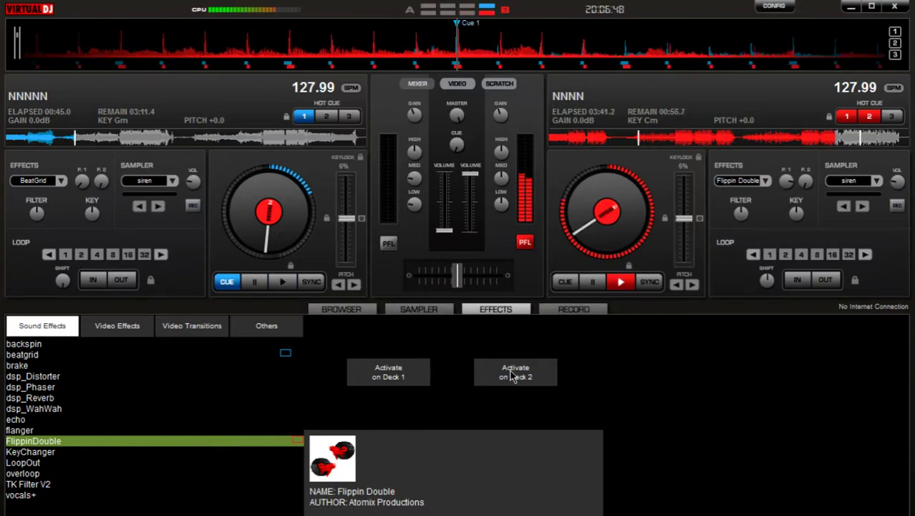
click(511, 376)
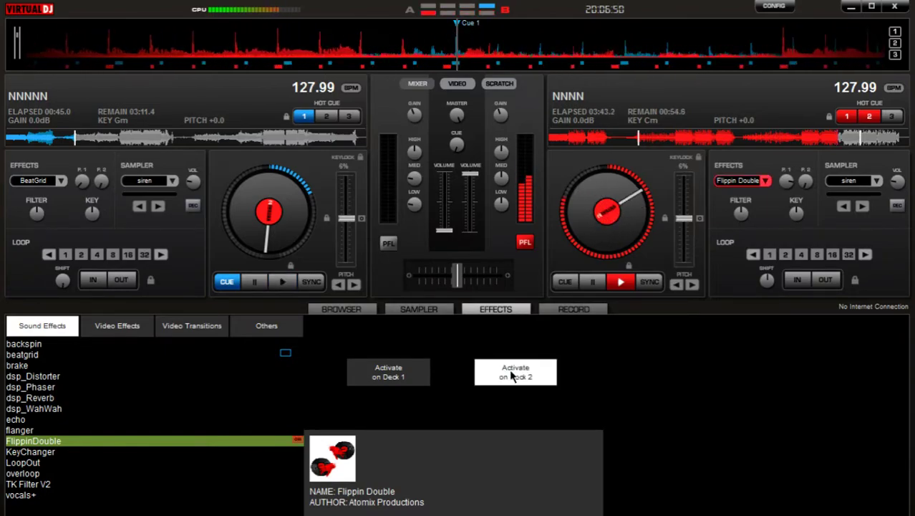
click(511, 376)
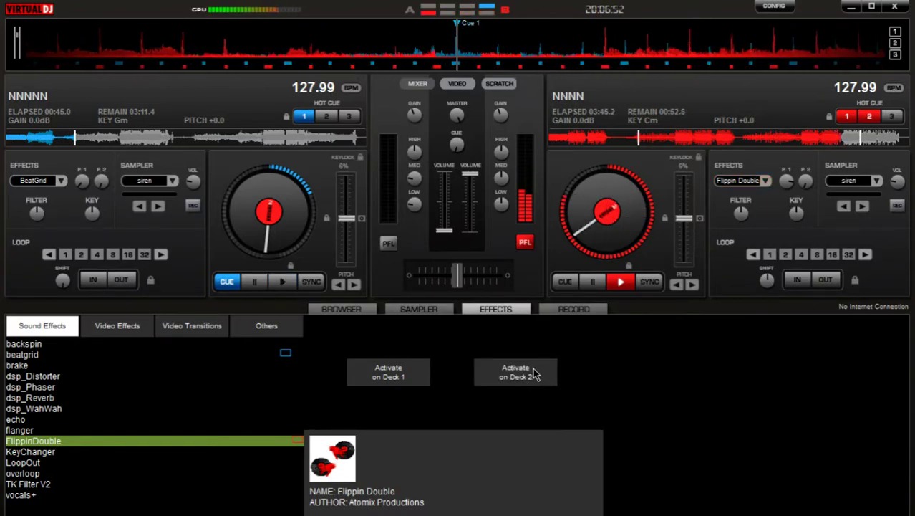
click(520, 376)
click(516, 369)
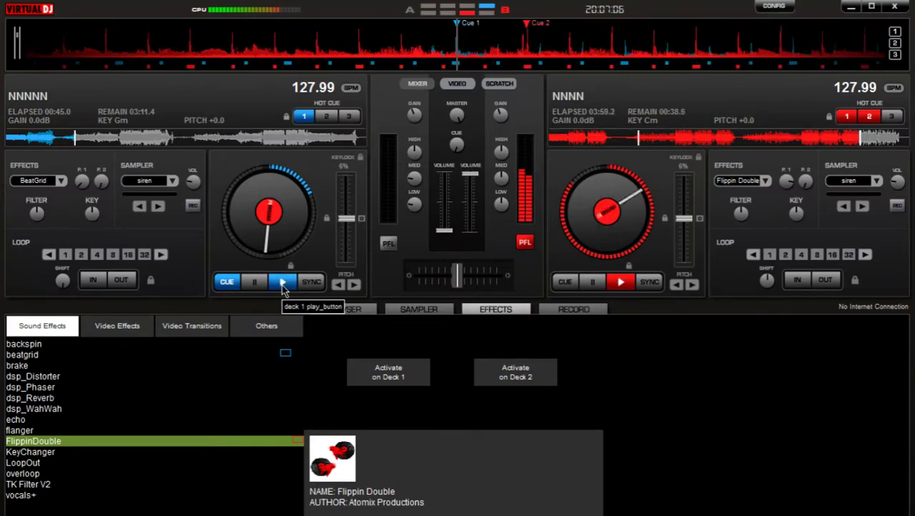
Blend into NNNNN by starting deck 1 at full volume, fading deck 2's volume to zero and stopping deck 2
click(283, 284)
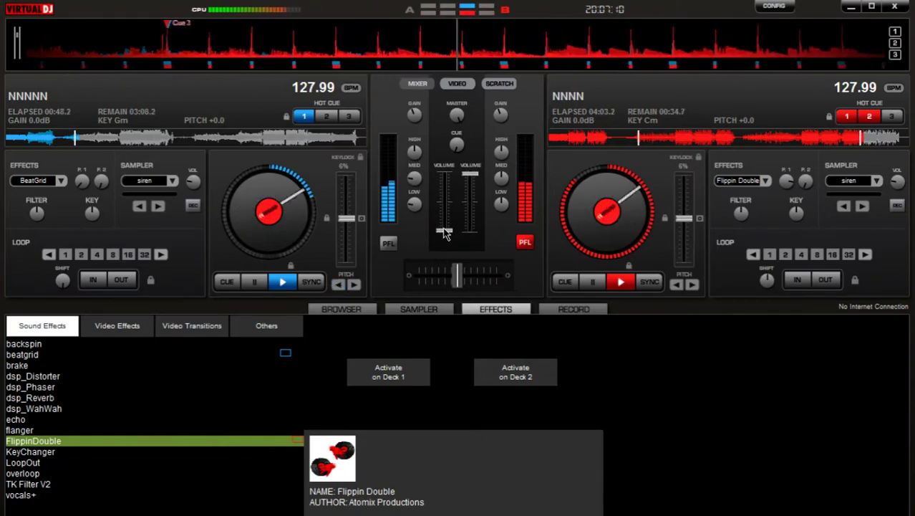
drag(444, 229, 444, 173)
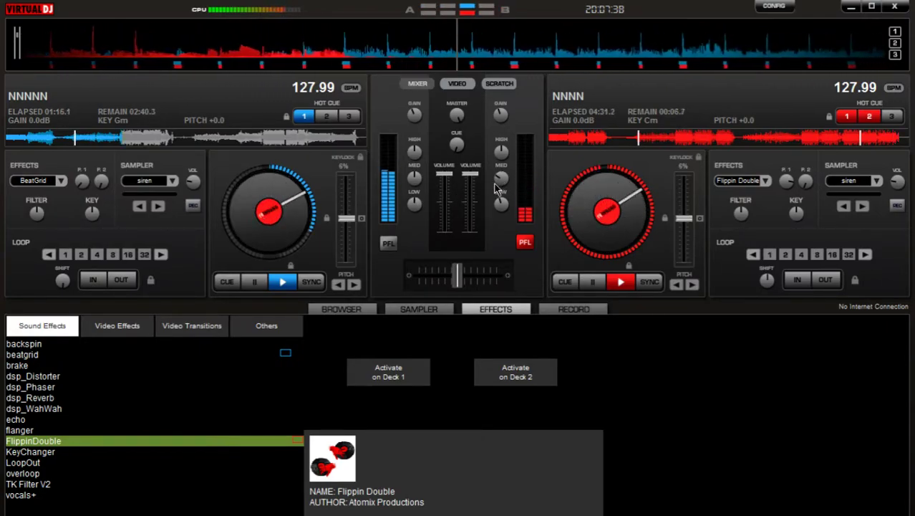
drag(471, 173, 484, 389)
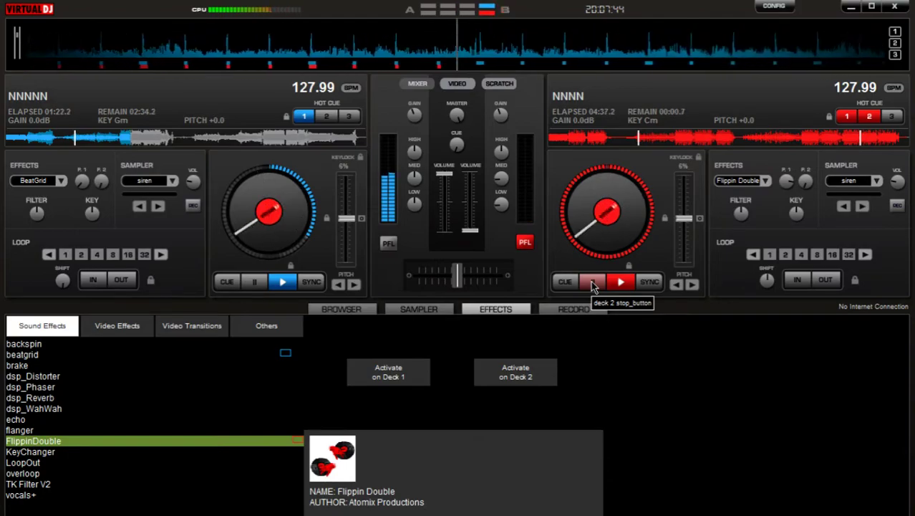
click(591, 282)
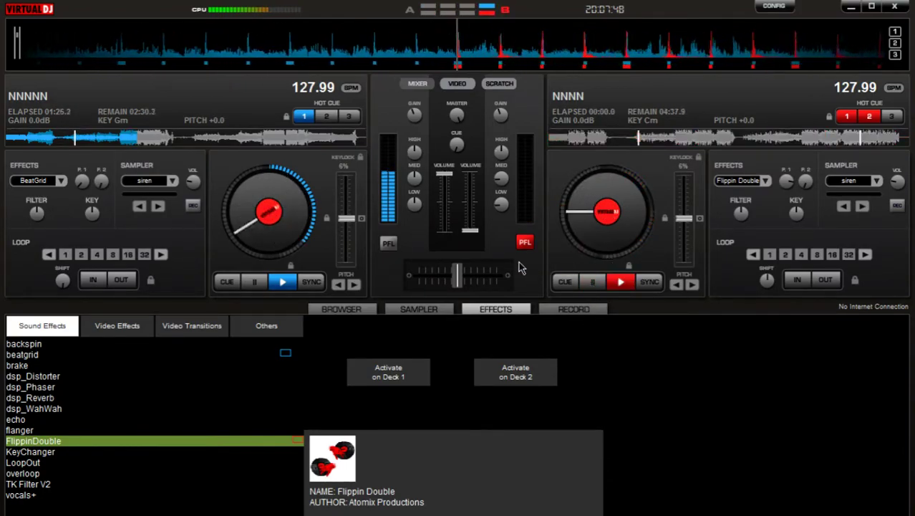
Apply the BeatGrid effect to deck 1 briefly and deactivate it
click(282, 354)
click(388, 375)
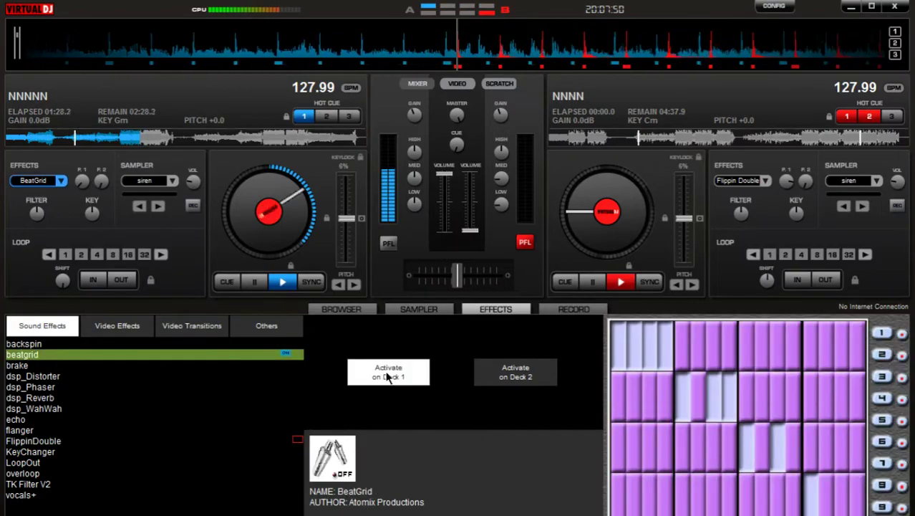
click(387, 375)
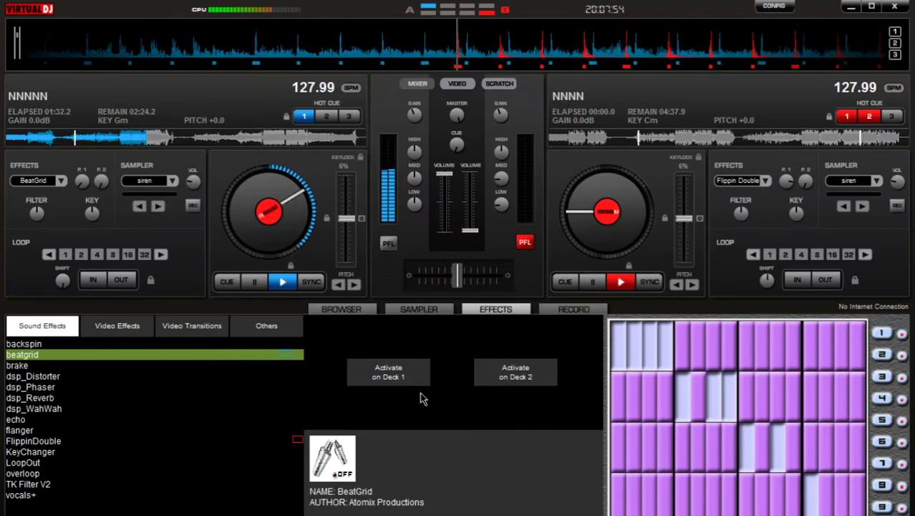
Apply dsp_Reverb to deck 1, sweep its strength up and gradually back to minimum, and deactivate it
click(32, 399)
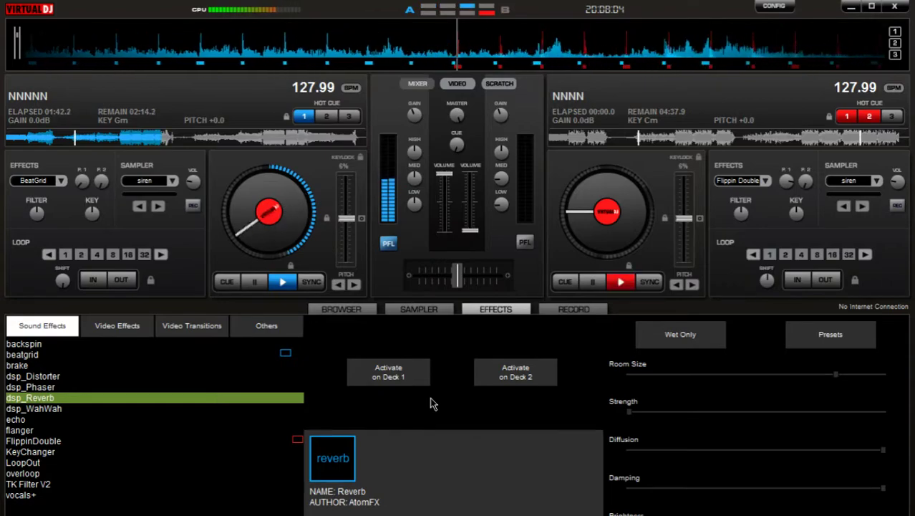
click(398, 377)
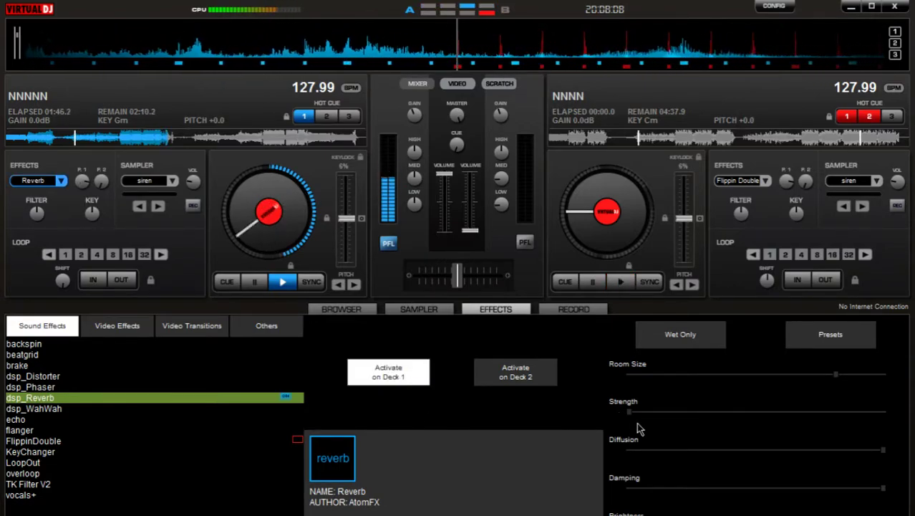
drag(657, 420, 786, 419)
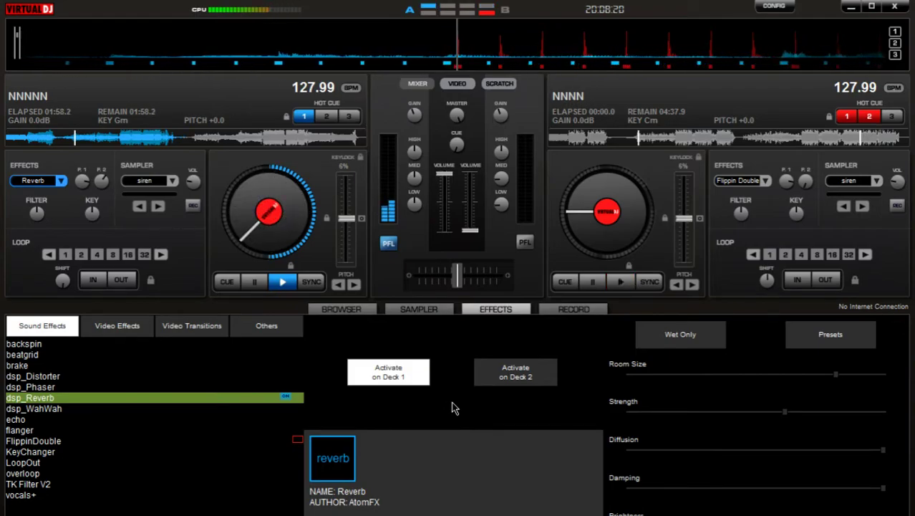
click(736, 413)
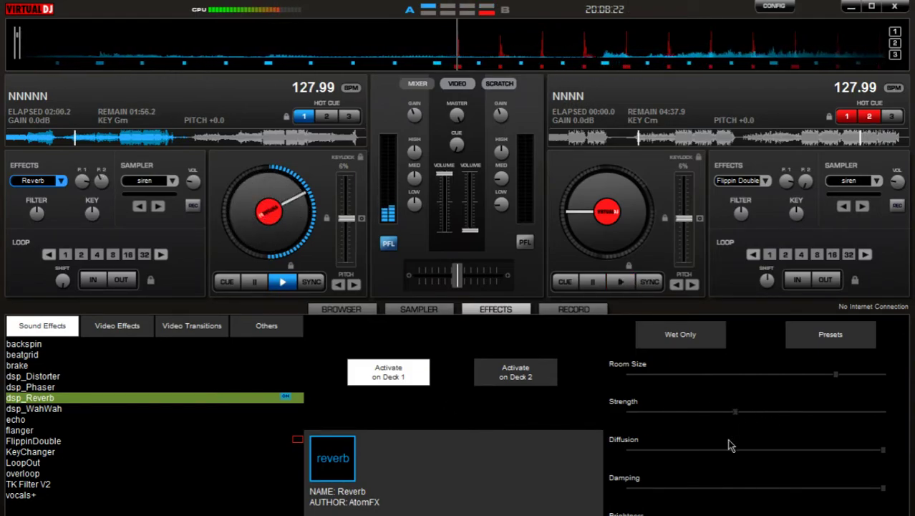
click(659, 412)
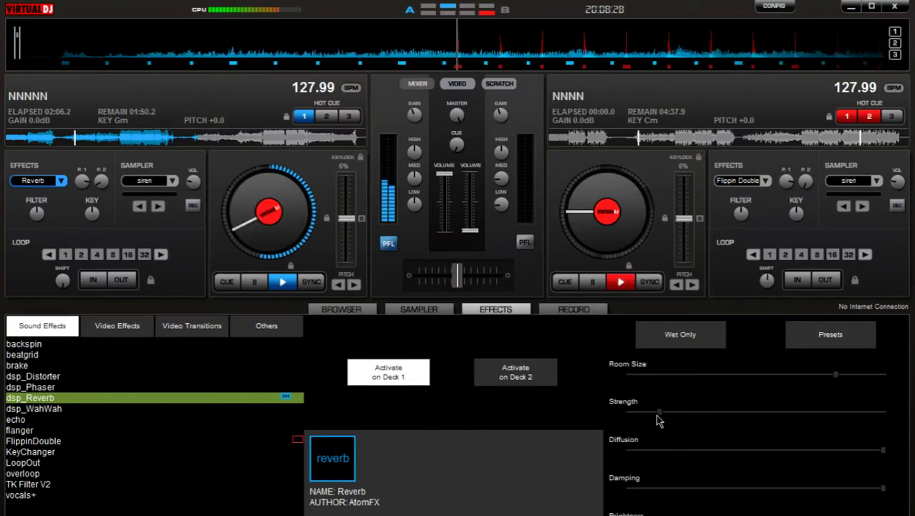
drag(659, 413, 681, 420)
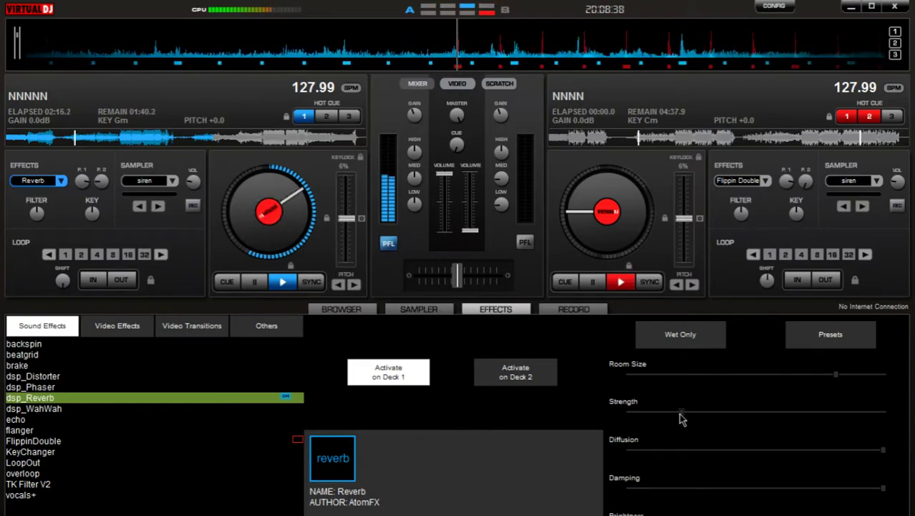
drag(681, 419, 629, 419)
click(401, 372)
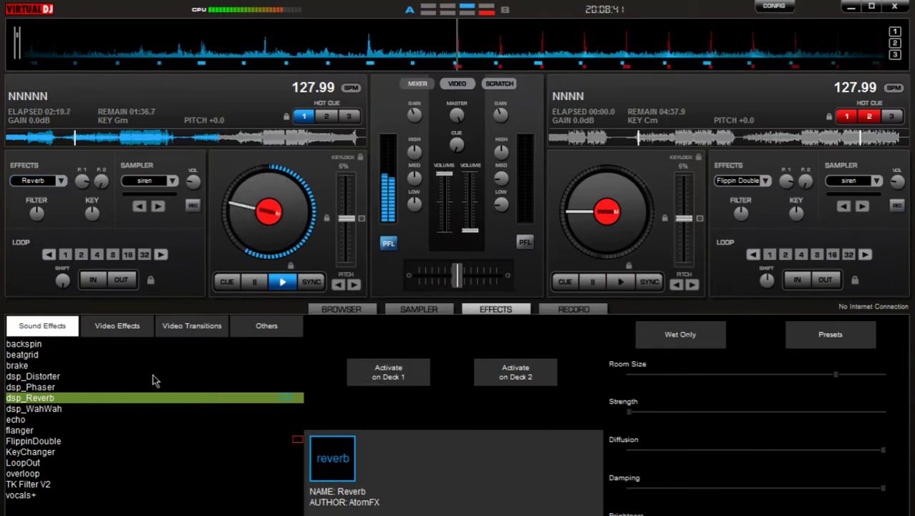
Apply the Flanger effect to deck 1, work its volume and return it to minimum, and deactivate it
click(47, 387)
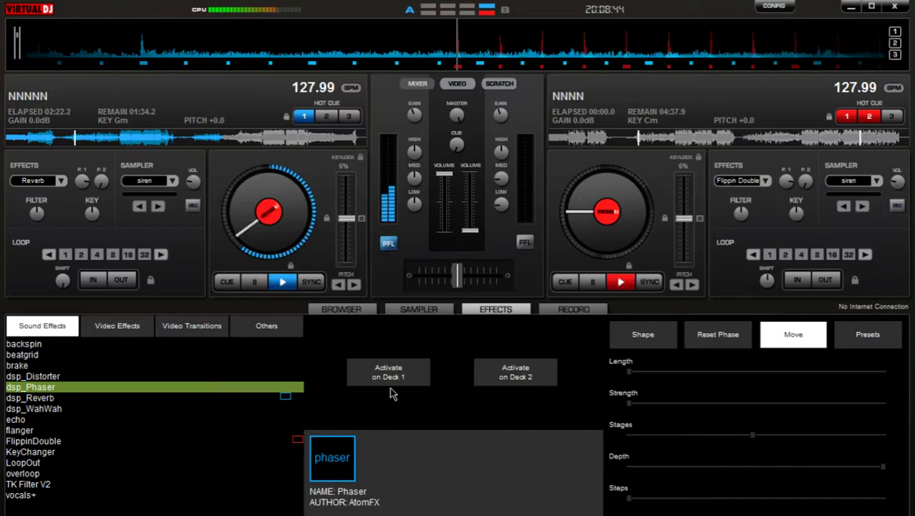
click(34, 430)
click(411, 385)
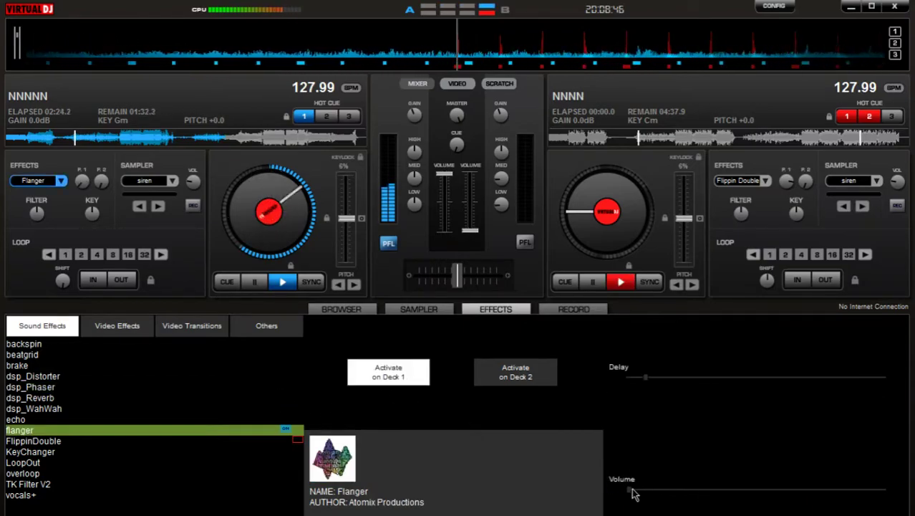
mouse_move(630, 494)
mouse_down()
mouse_move(721, 499)
mouse_move(627, 499)
mouse_up()
click(404, 371)
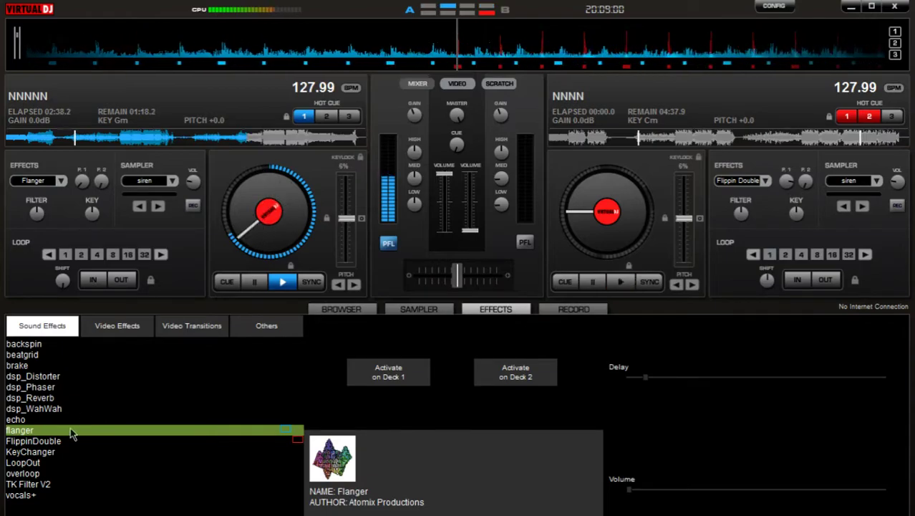
Trigger the LoopOut effect on deck 1, followed by a brief use of BeatGrid on the same deck
click(35, 463)
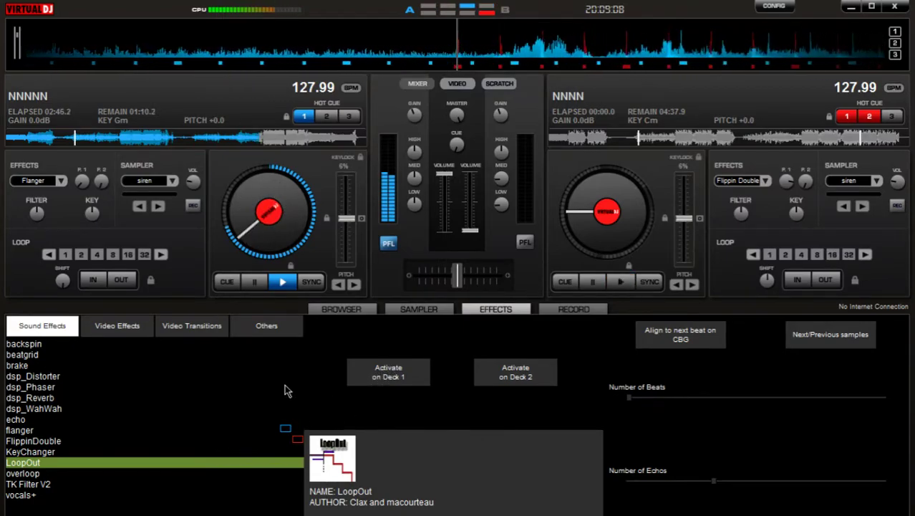
click(390, 374)
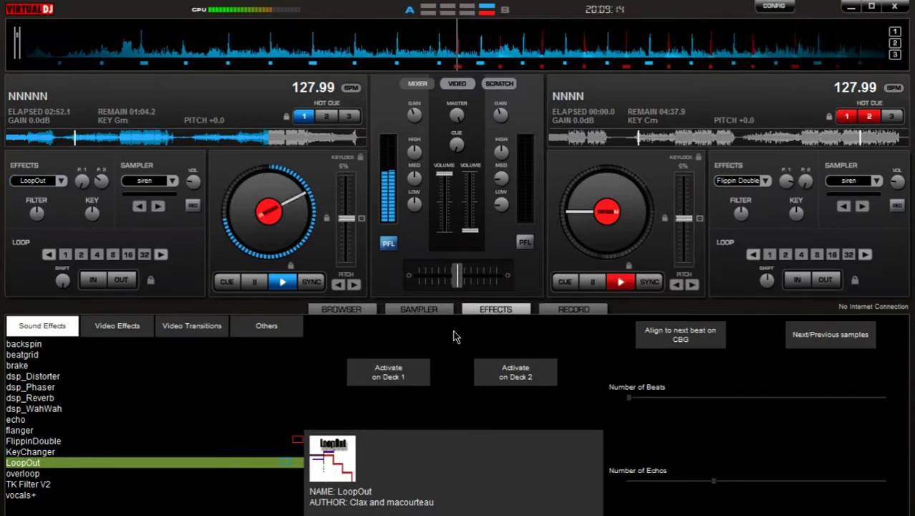
click(35, 355)
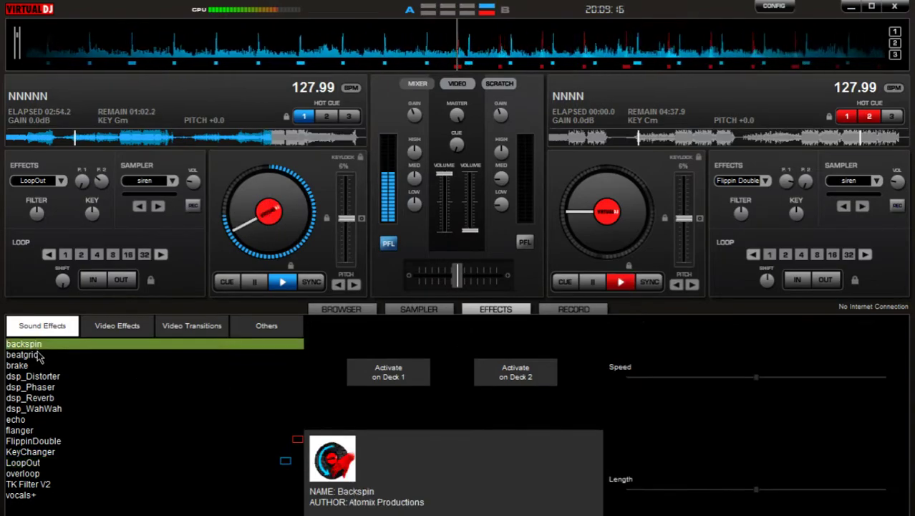
click(386, 376)
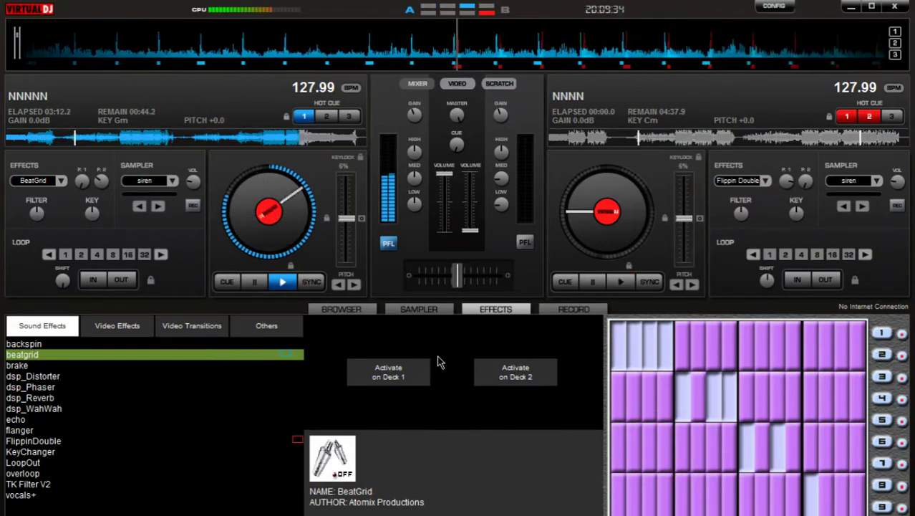
Apply dsp_Phaser to deck 1, work its strength and return it to minimum, and deactivate it
click(230, 387)
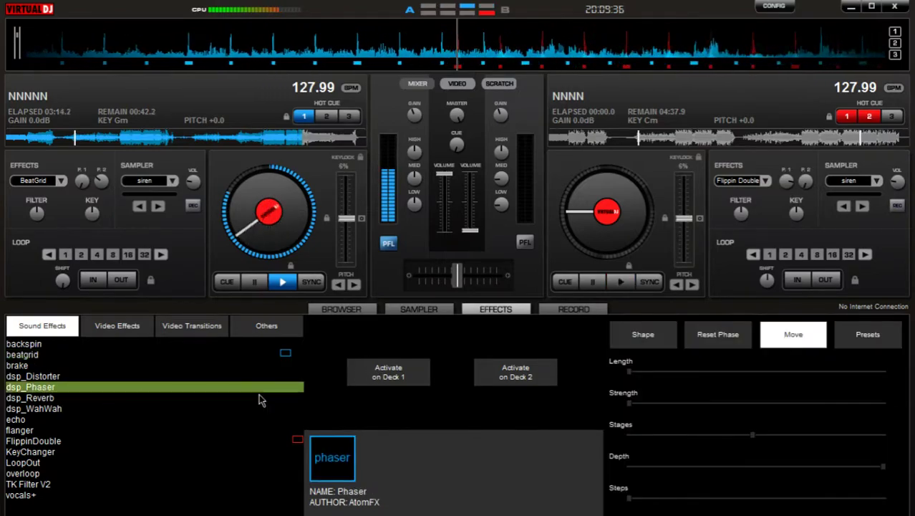
click(401, 376)
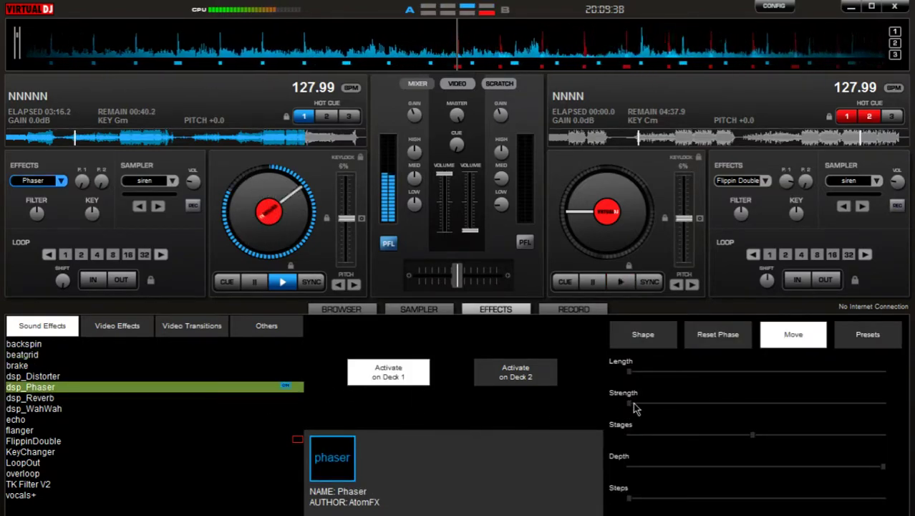
drag(632, 407, 316, 390)
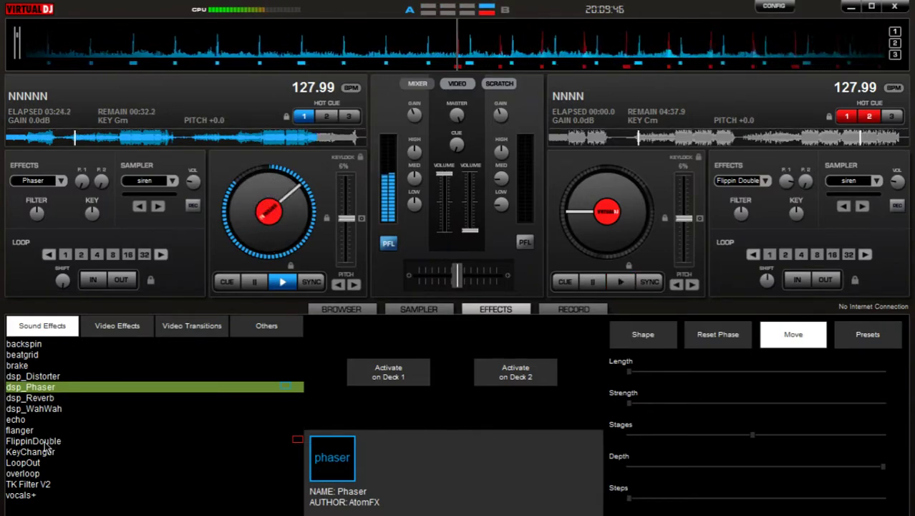
Apply the FlippinDouble effect to deck 1 in repeated short bursts, leaving it deactivated
click(86, 440)
click(381, 375)
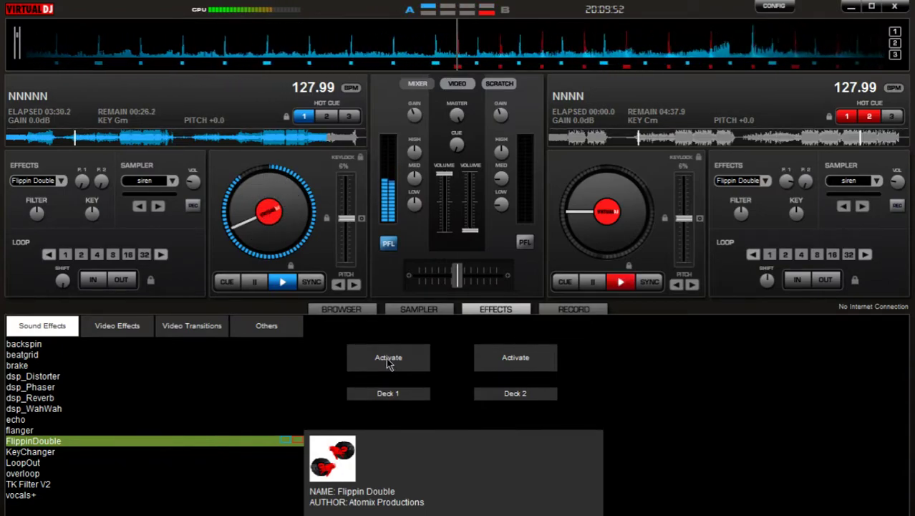
click(387, 363)
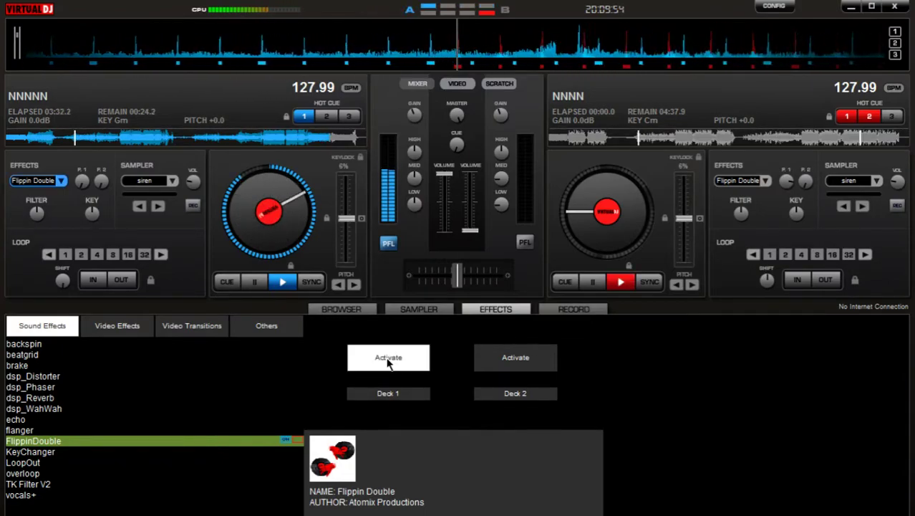
click(388, 363)
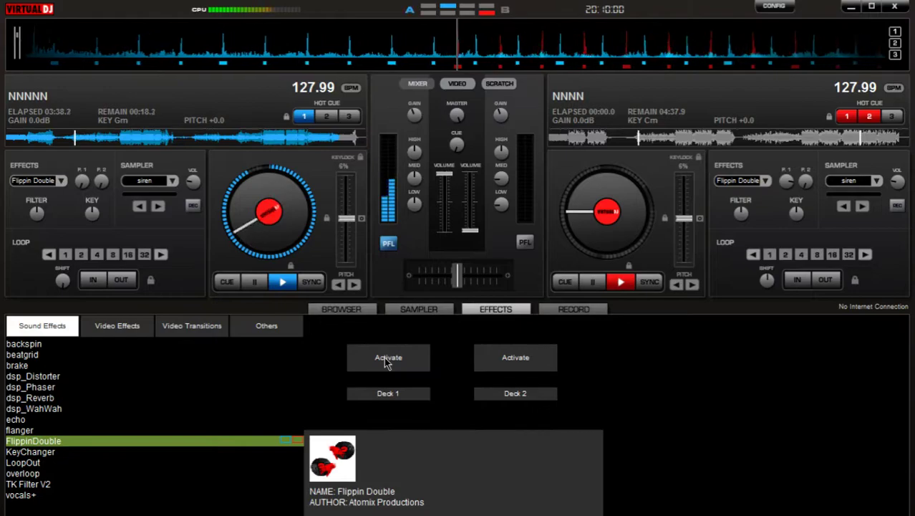
click(385, 362)
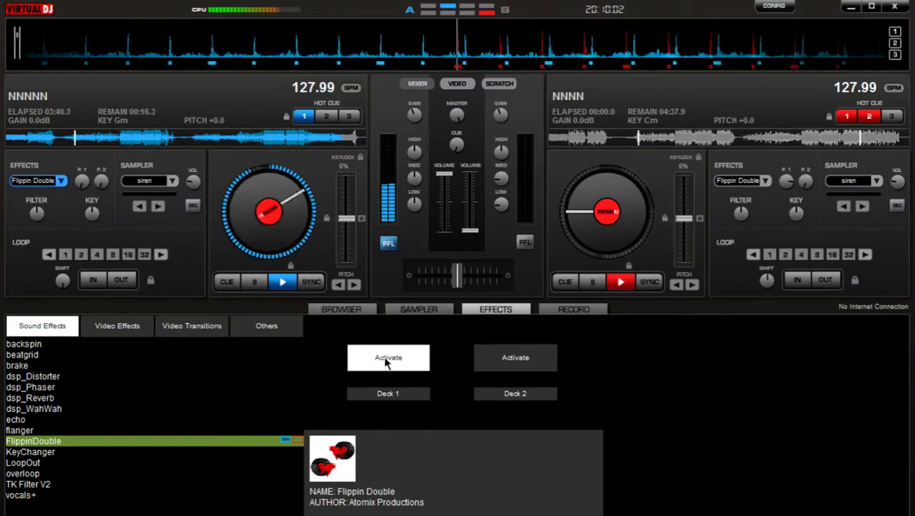
click(385, 362)
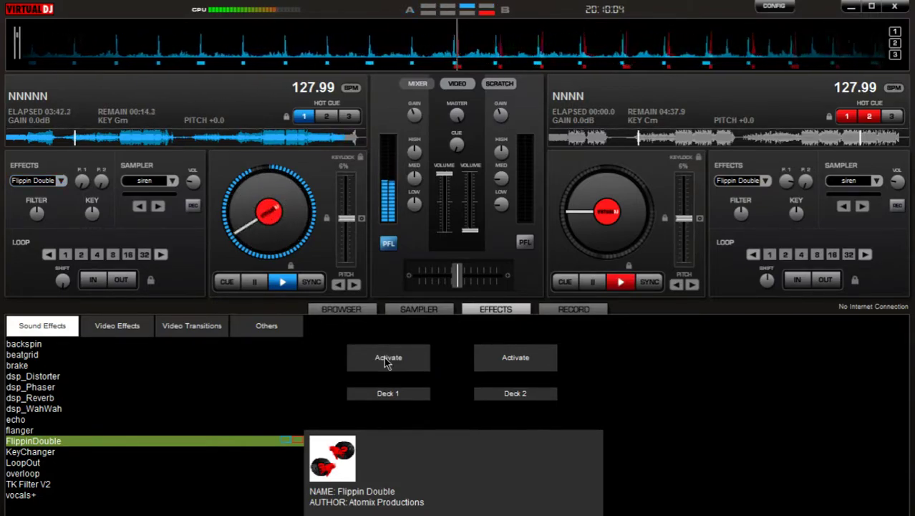
Apply the BeatGrid effect to the closing section of NNNNN on deck 1 and deactivate it
click(26, 356)
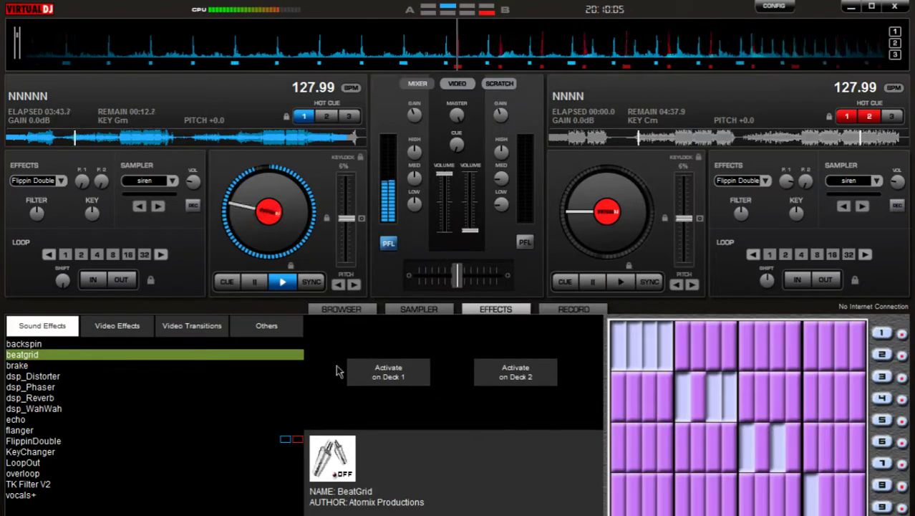
click(392, 374)
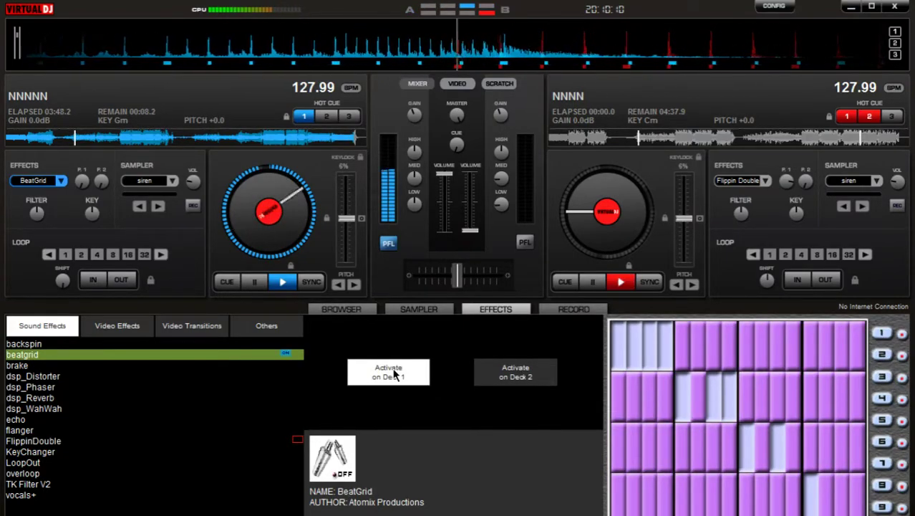
click(392, 374)
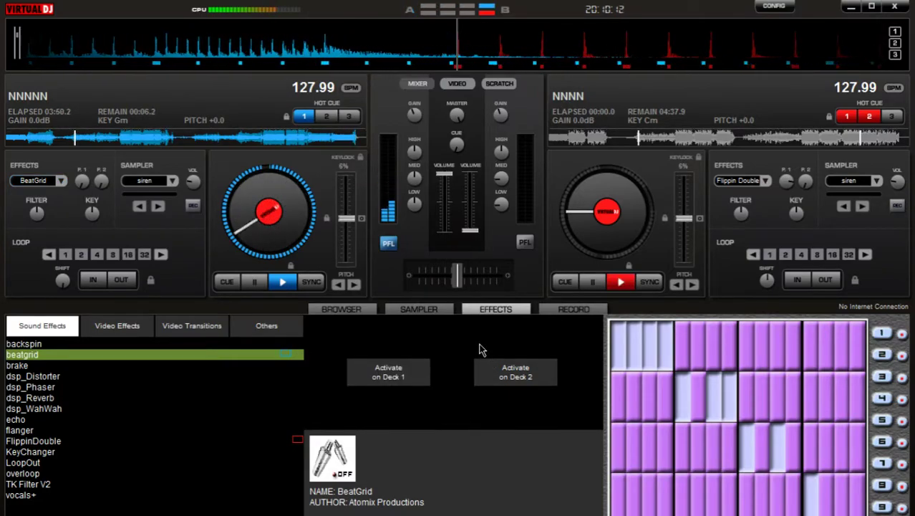